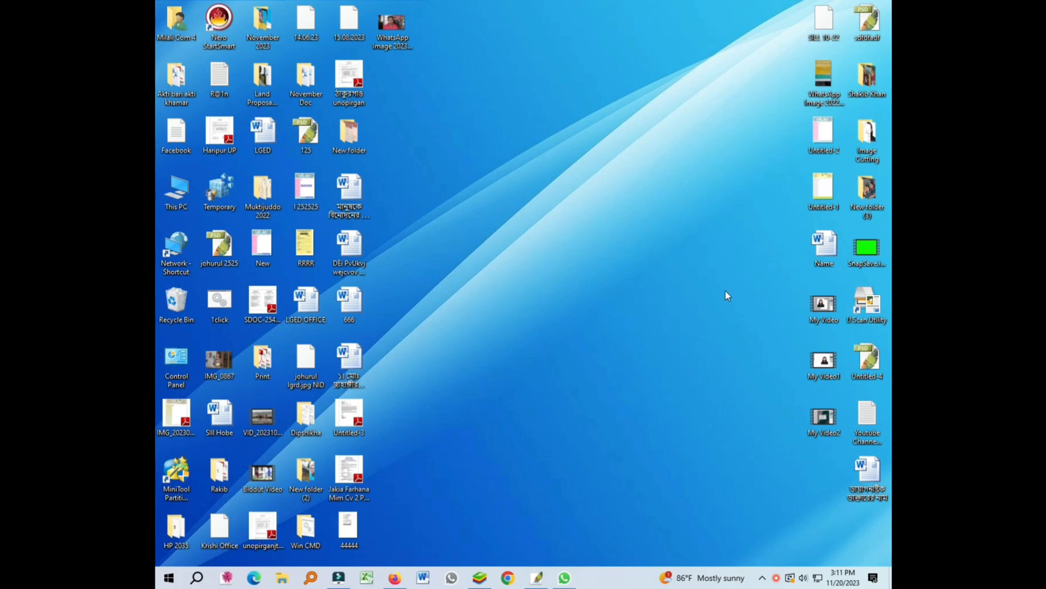
- View the WhatsApp Image 2023-11-14 photo from the desktop and close the viewer
{"action": "left_click", "coordinate": [537, 578]}
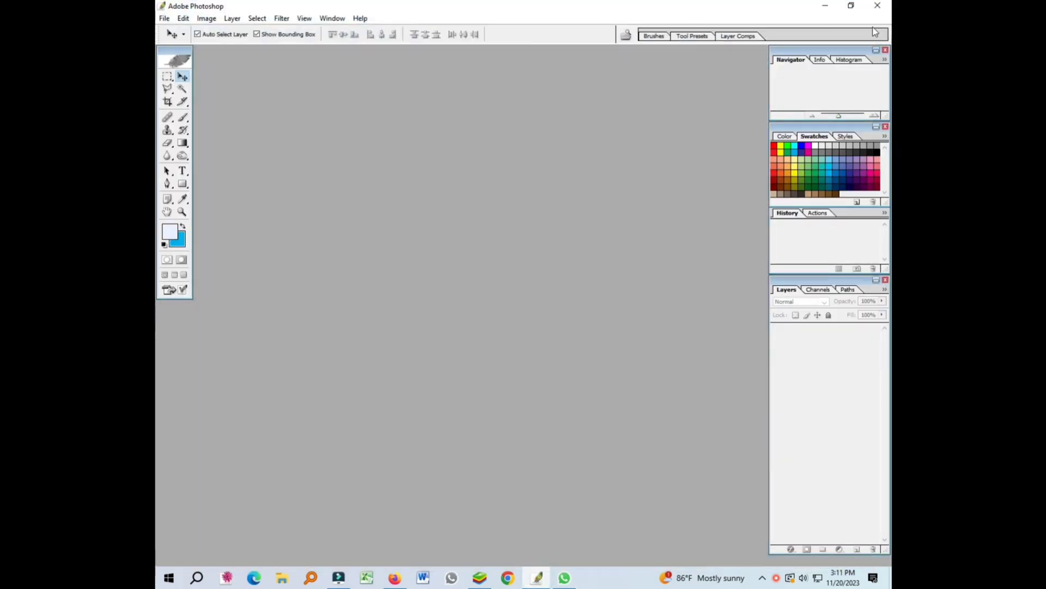
{"action": "left_click", "coordinate": [825, 5]}
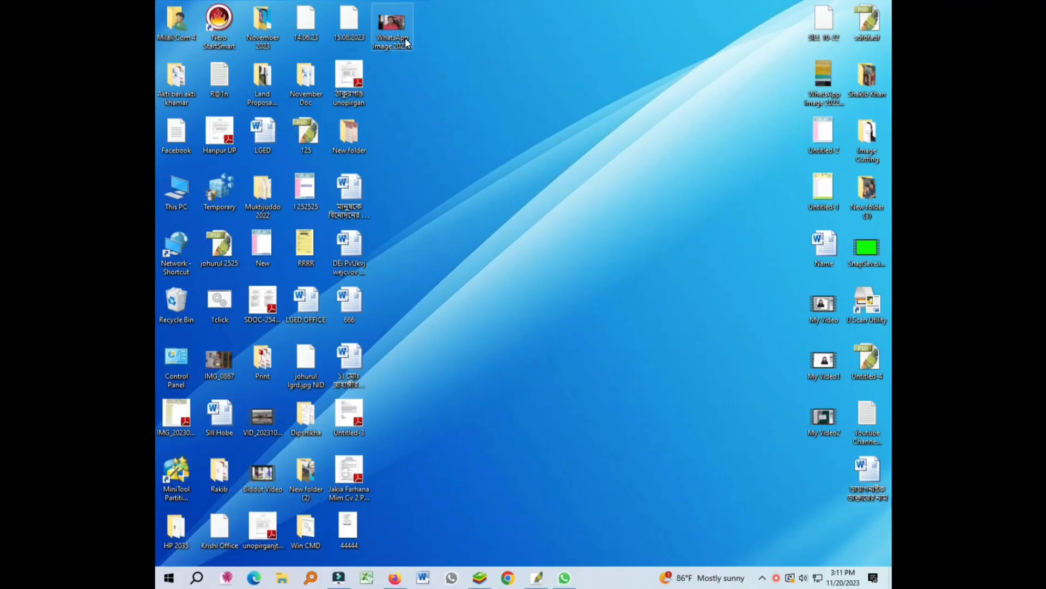
{"action": "double_click", "coordinate": [392, 28]}
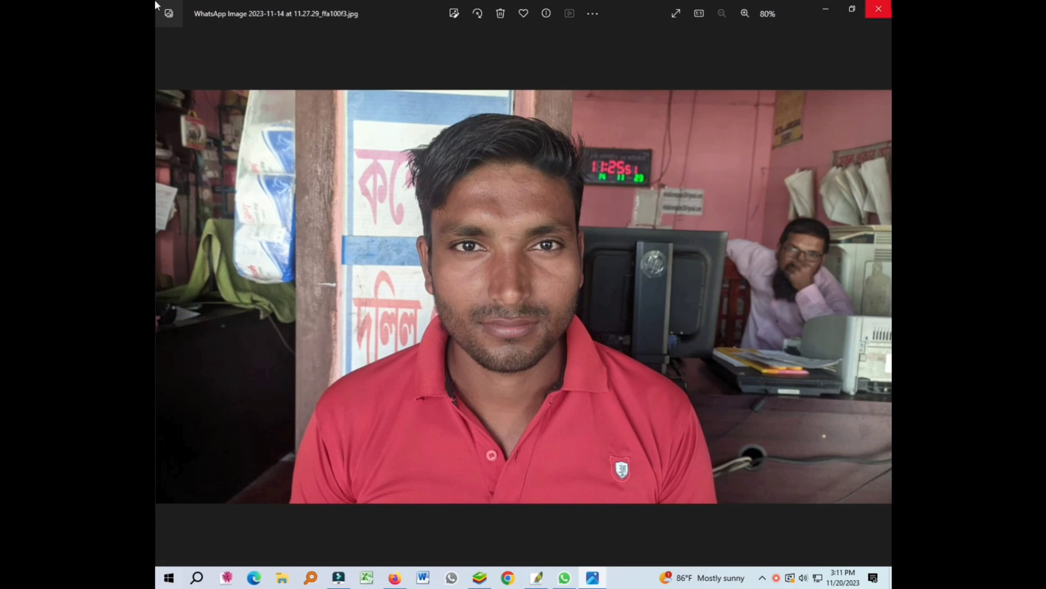
{"action": "left_click", "coordinate": [879, 9]}
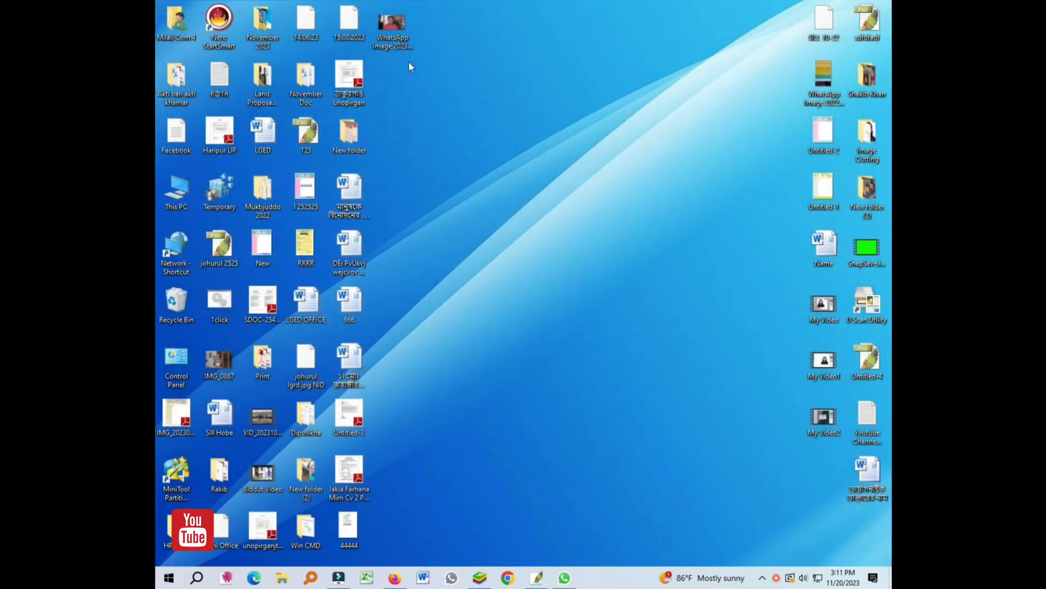
{"action": "right_click", "coordinate": [506, 48]}
{"action": "left_click", "coordinate": [545, 82]}
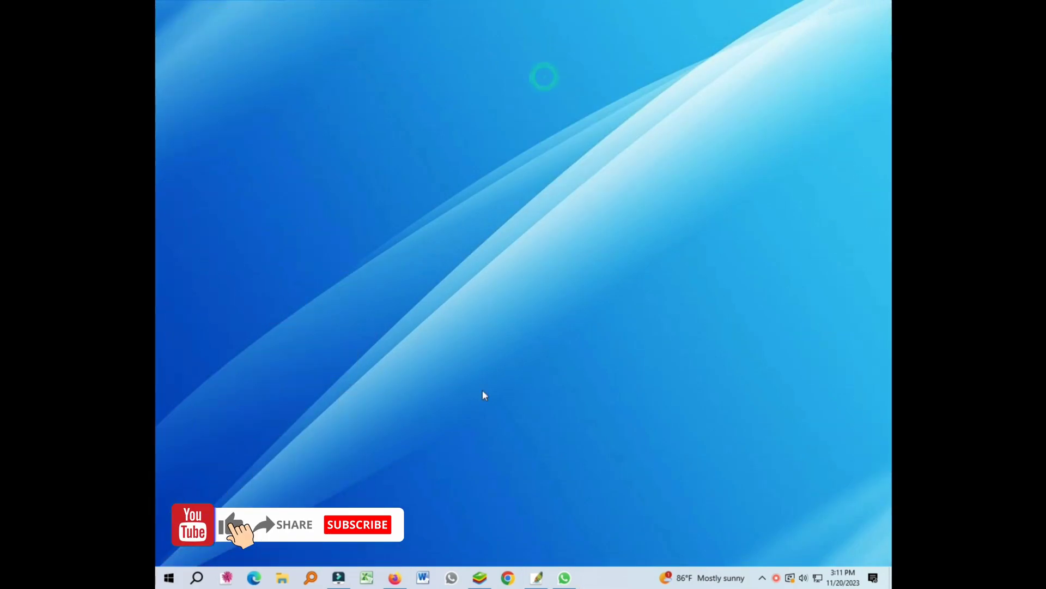
- Switch to Firefox, close the old remove.bg tab and open remove.bg in a new tab
{"action": "left_click", "coordinate": [395, 578]}
{"action": "left_click", "coordinate": [487, 11]}
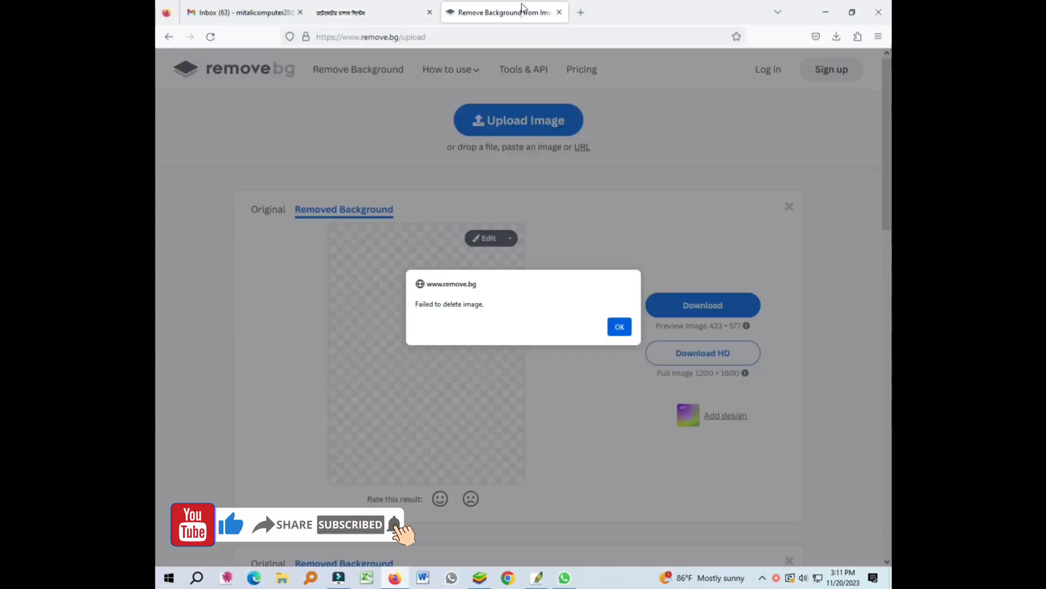
{"action": "left_click", "coordinate": [559, 12]}
{"action": "left_click", "coordinate": [456, 12]}
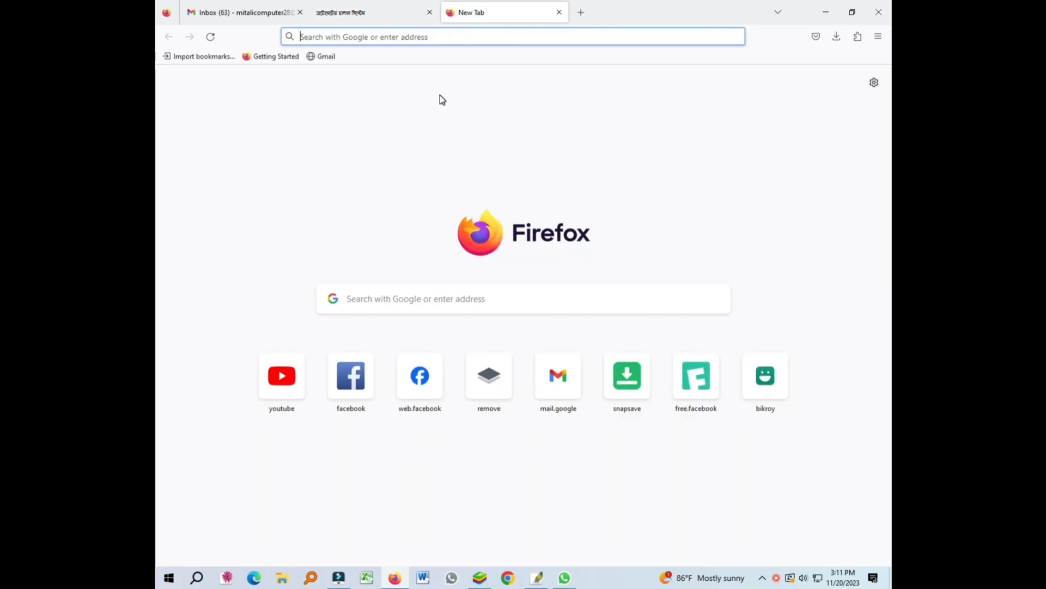
{"action": "type", "text": "remove.bg/"}
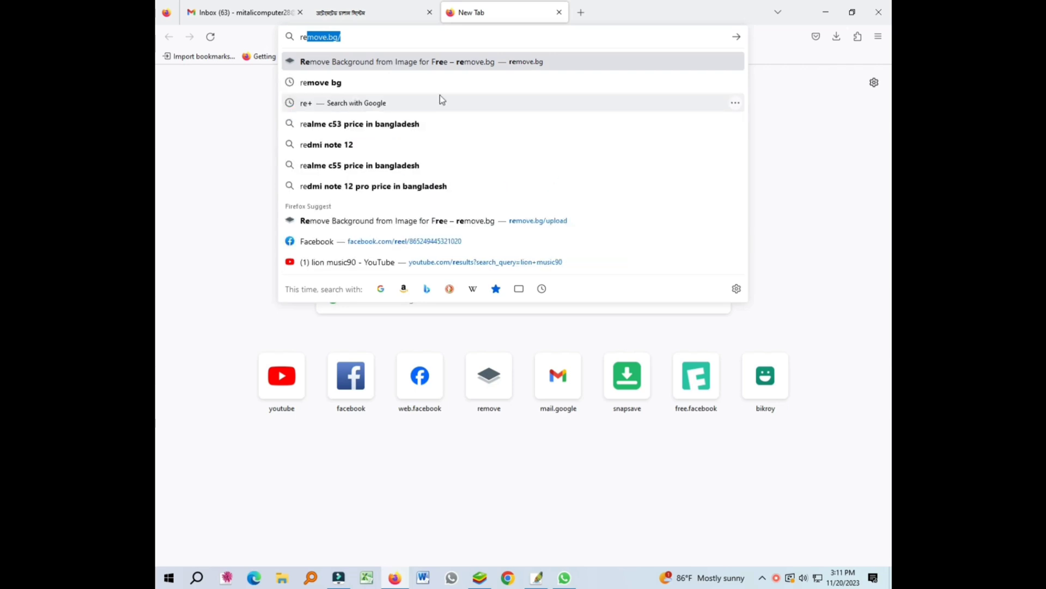
{"action": "key", "text": "Return"}
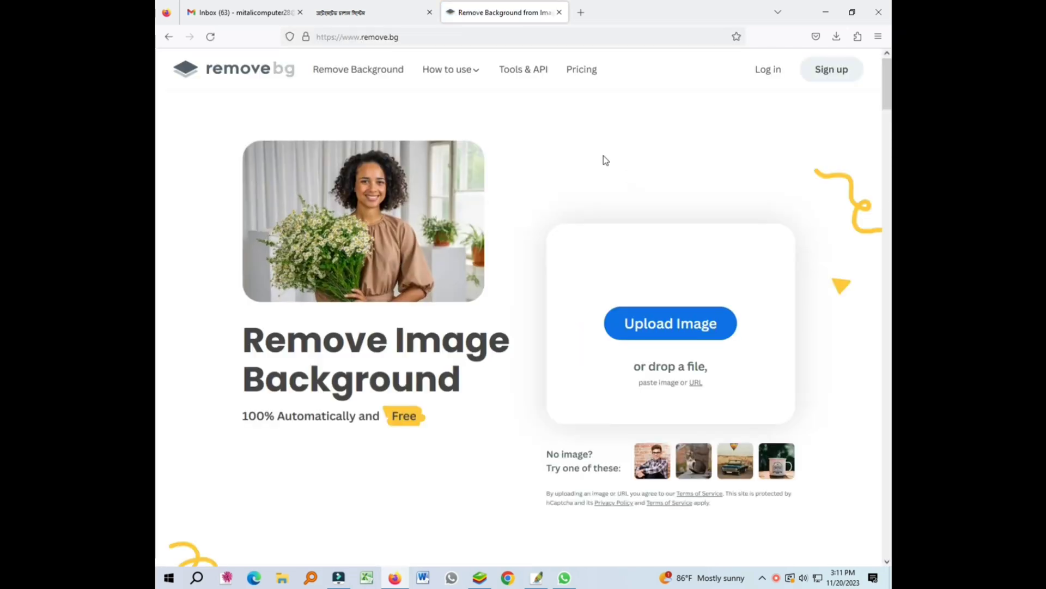
- Upload "WhatsApp Image 2023-11-14 at 11.27.29_ffa100f3" from the Desktop for background removal
{"action": "left_click", "coordinate": [670, 323]}
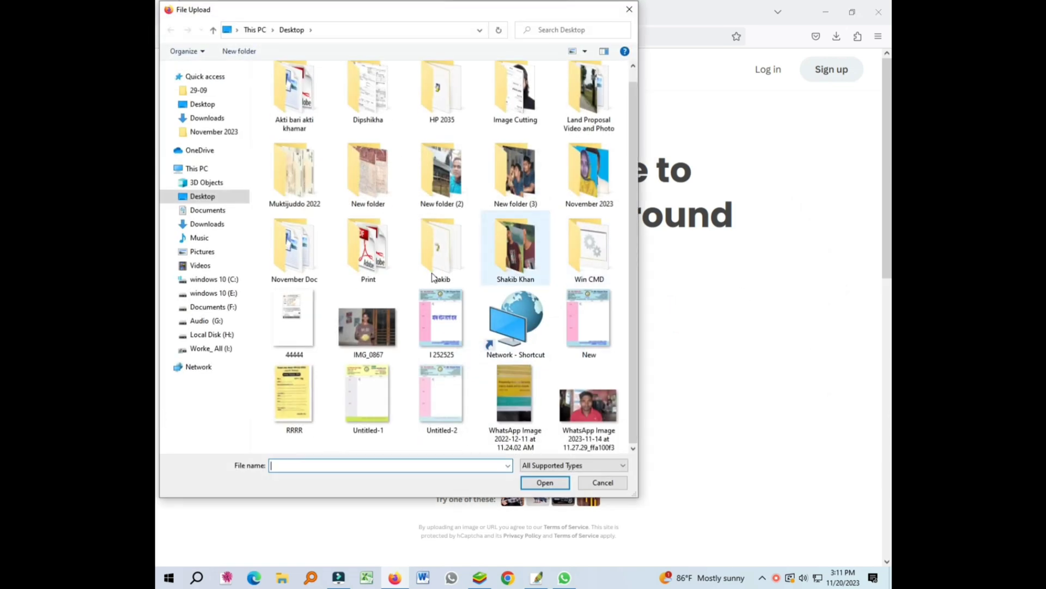
{"action": "left_click", "coordinate": [592, 408]}
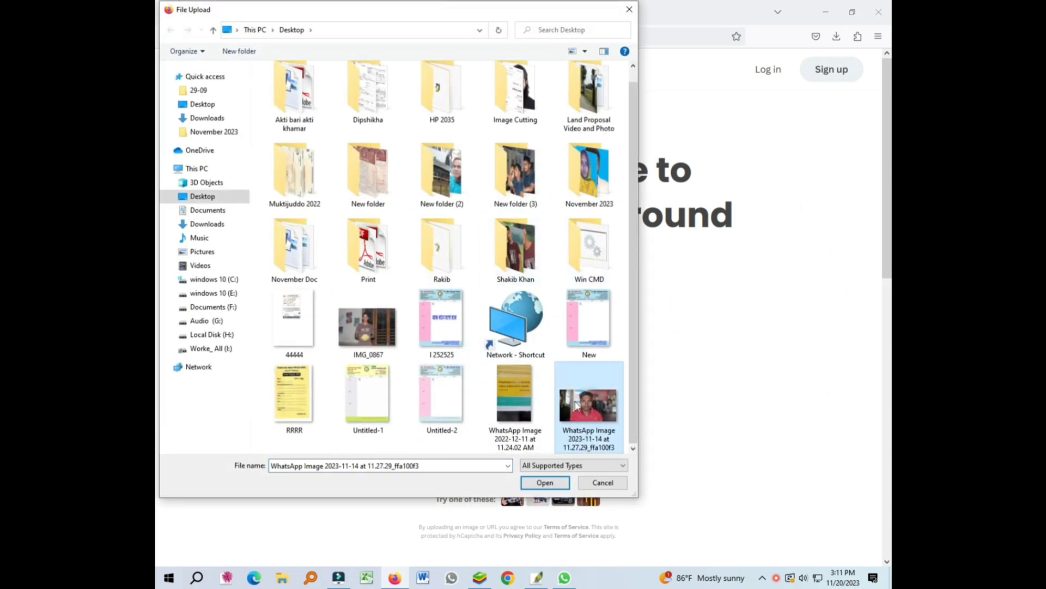
{"action": "left_click", "coordinate": [544, 482]}
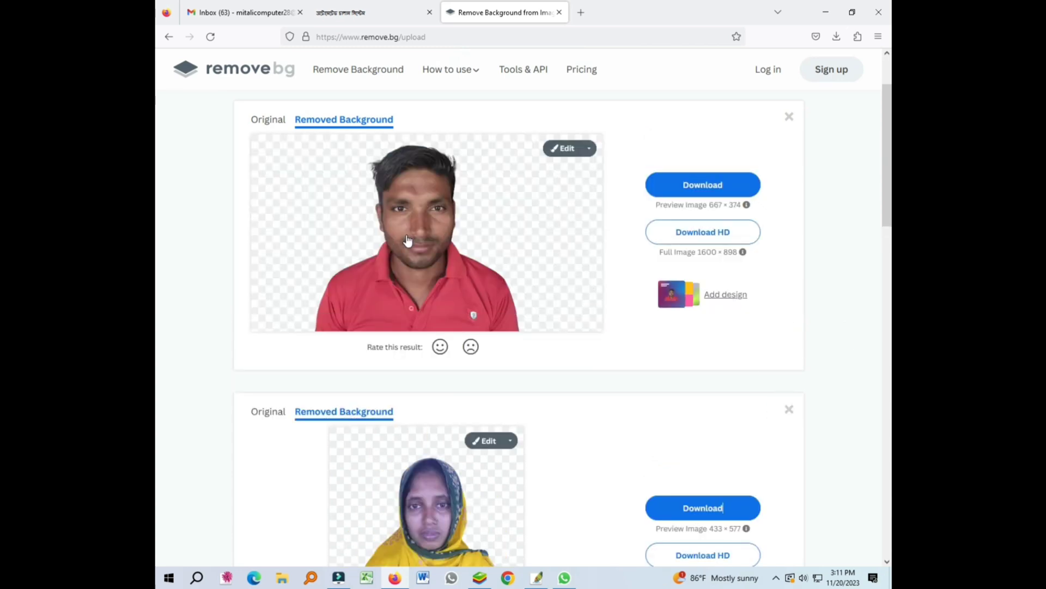
- Download the preview-size cutout of the man in the red shirt and open the PNG in Photoshop
{"action": "left_click", "coordinate": [693, 185]}
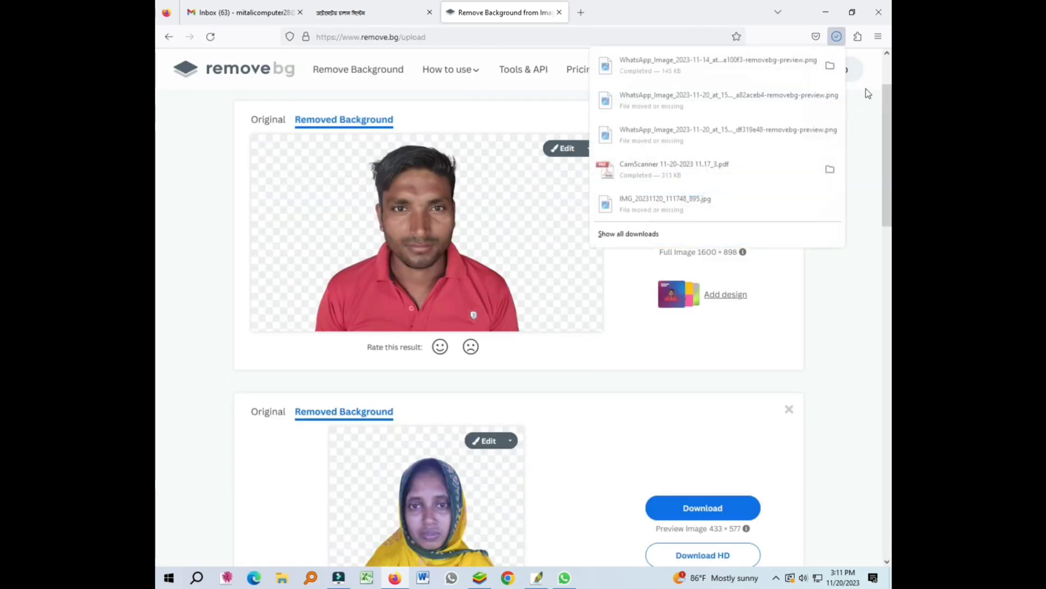
{"action": "left_click", "coordinate": [830, 65]}
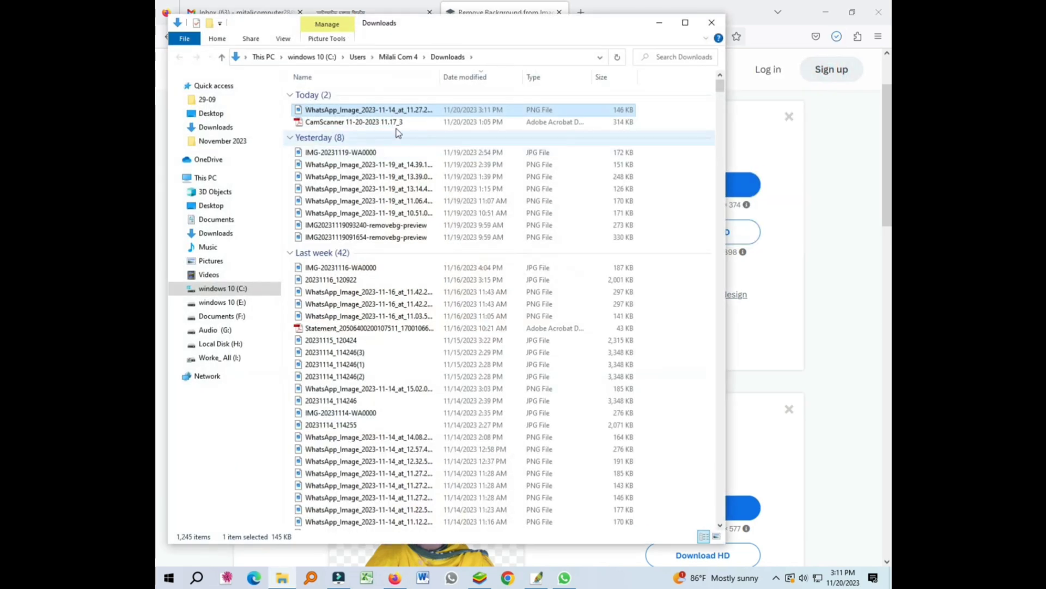
{"action": "left_click_drag", "start_coordinate": [381, 109], "coordinate": [487, 279]}
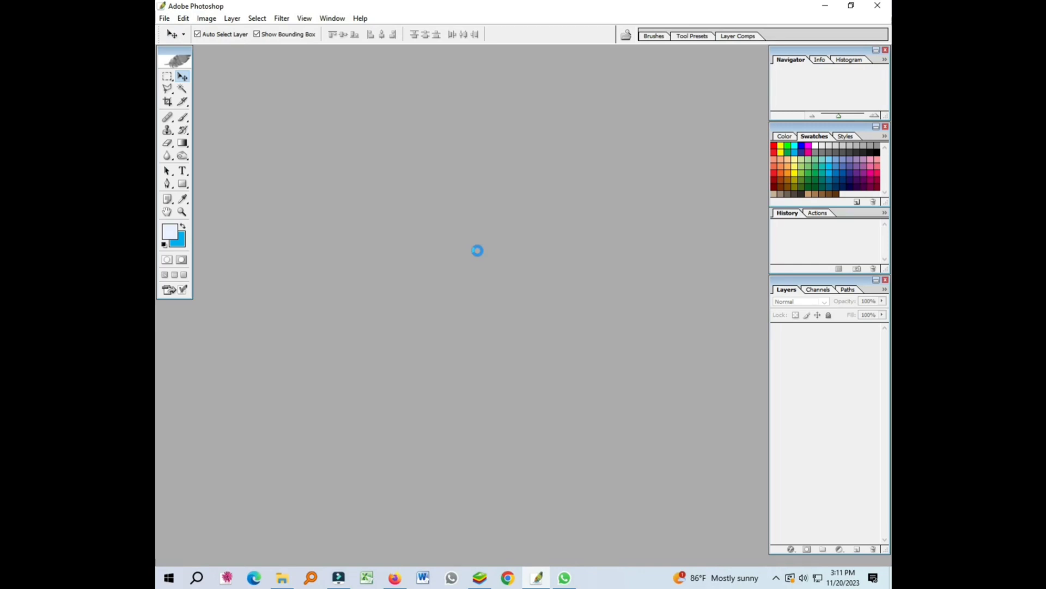
{"action": "left_click", "coordinate": [420, 303]}
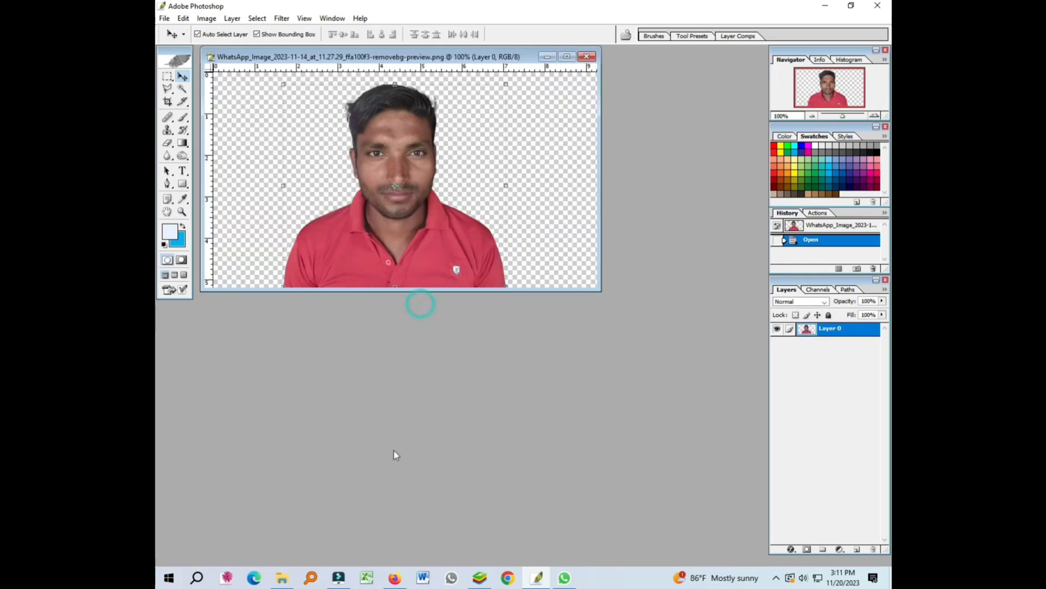
{"action": "left_click_drag", "start_coordinate": [443, 61], "coordinate": [482, 161]}
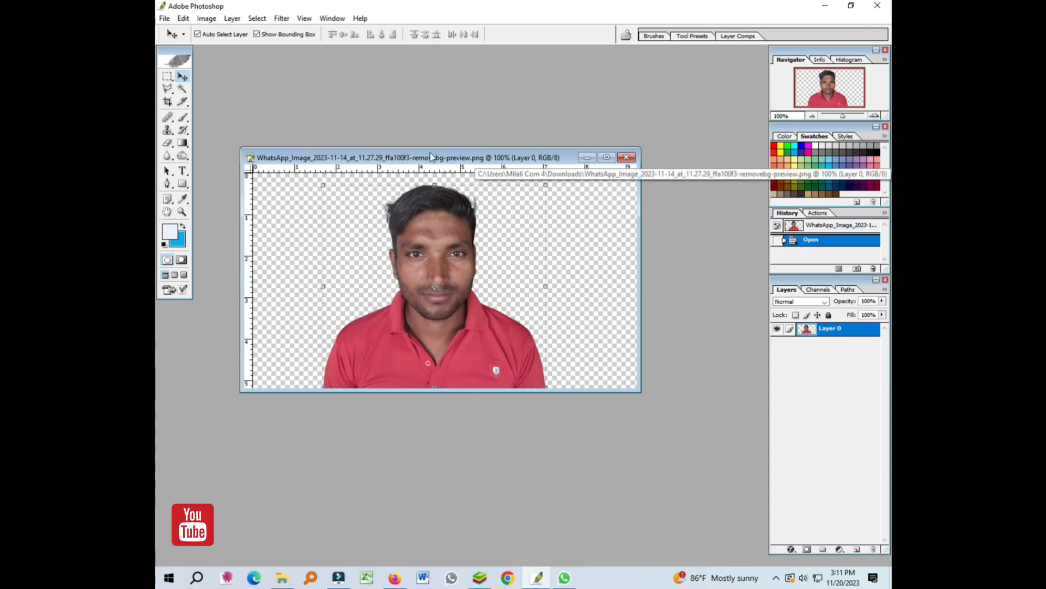
- Create a new A4 document, 210 × 297 mm at 300 pixels/inch with white background, and place its window beside the photo
{"action": "left_click", "coordinate": [164, 18]}
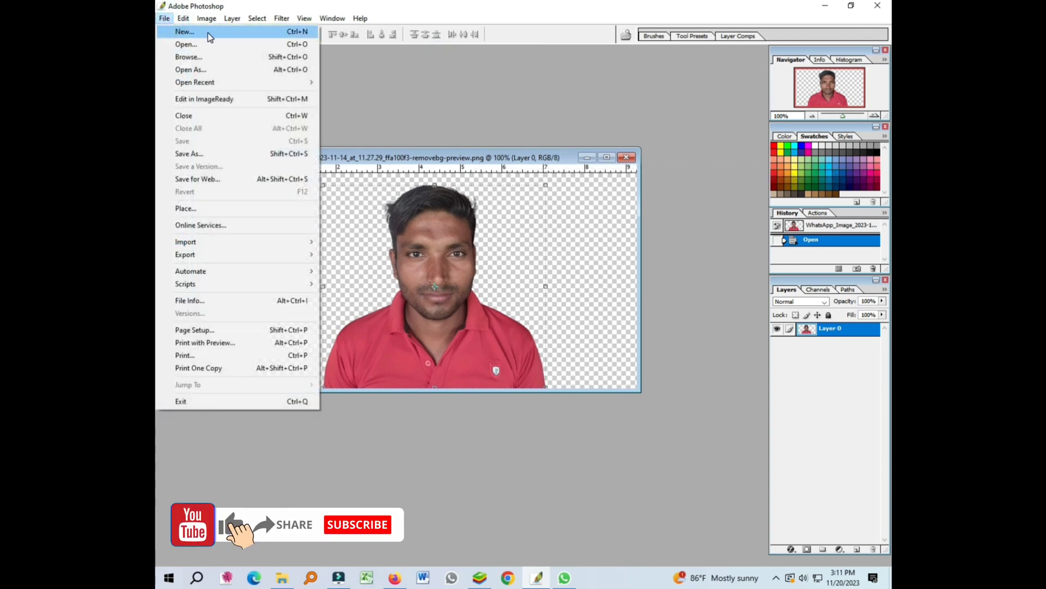
{"action": "left_click", "coordinate": [203, 33]}
{"action": "left_click", "coordinate": [488, 241]}
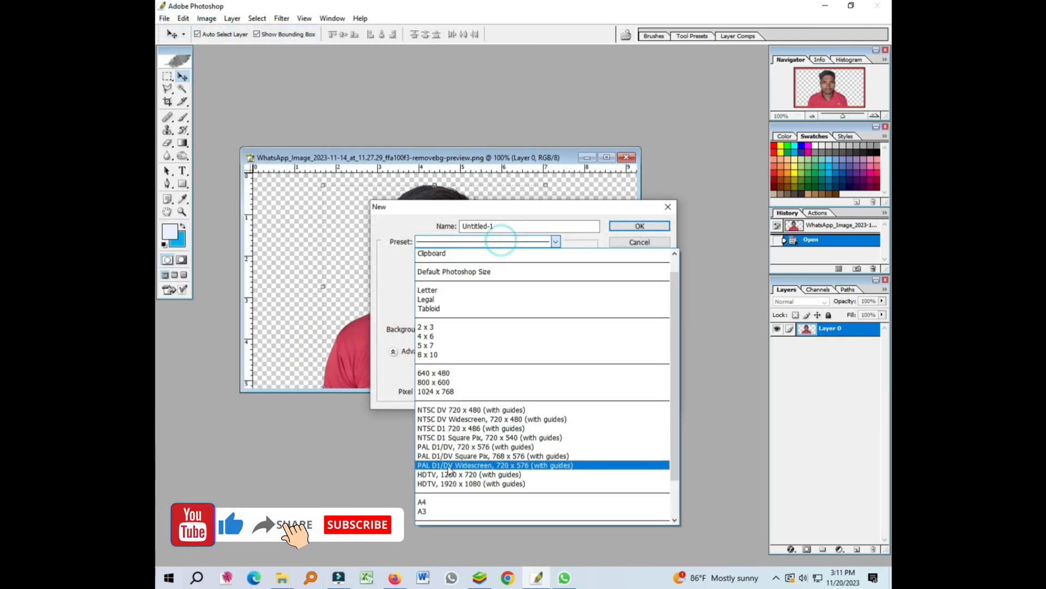
{"action": "left_click", "coordinate": [427, 503]}
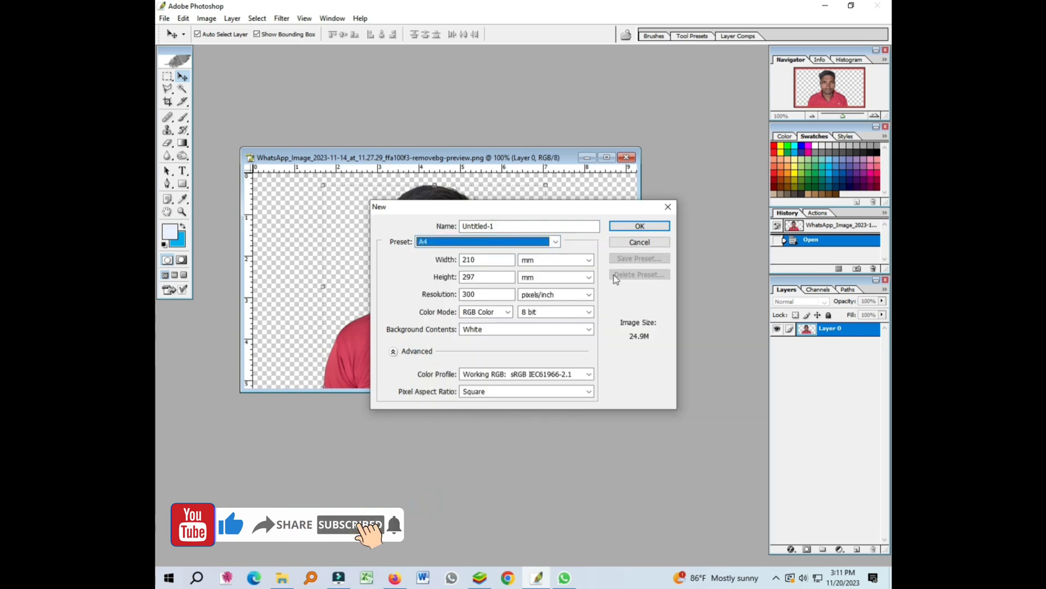
{"action": "left_click", "coordinate": [635, 226]}
{"action": "left_click_drag", "start_coordinate": [309, 54], "coordinate": [504, 157]}
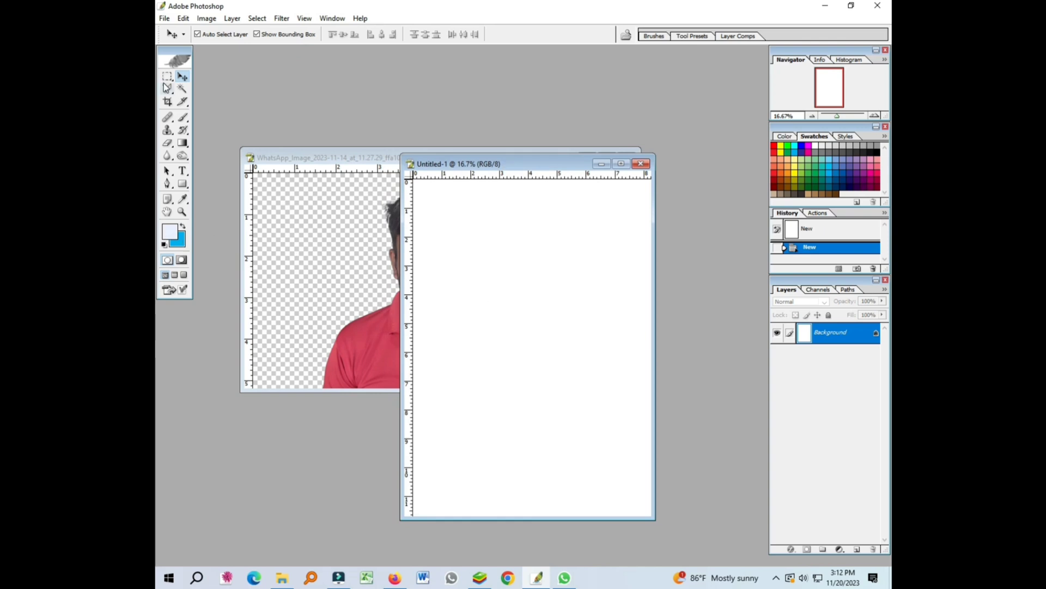
- Select the blank A4 canvas with the Magic Wand, fill it with the blue background color and deselect
{"action": "left_click", "coordinate": [182, 88]}
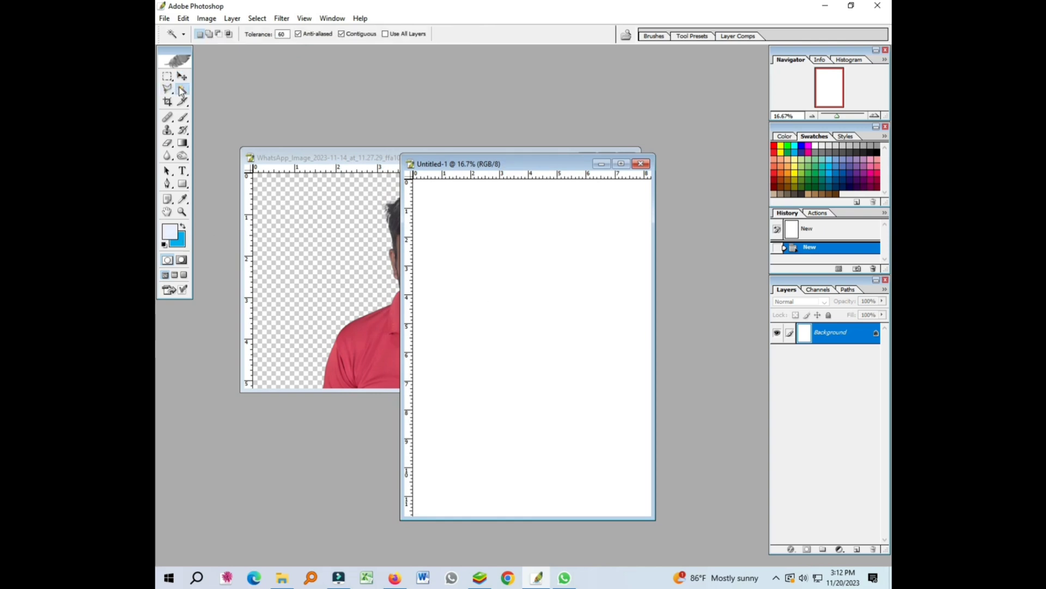
{"action": "left_click", "coordinate": [505, 275]}
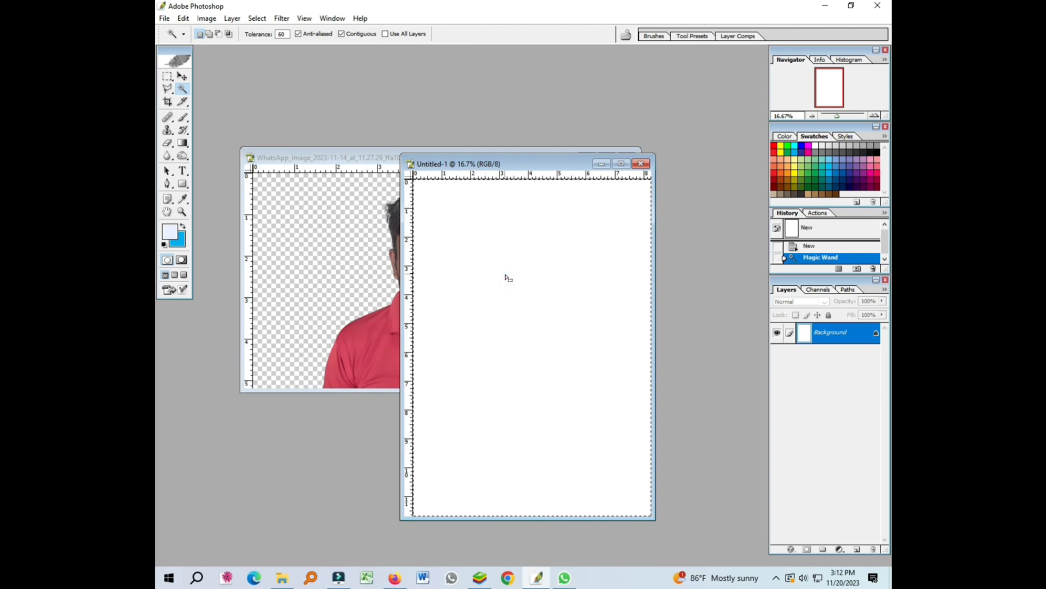
{"action": "key", "text": "Delete"}
{"action": "key", "text": "ctrl+d"}
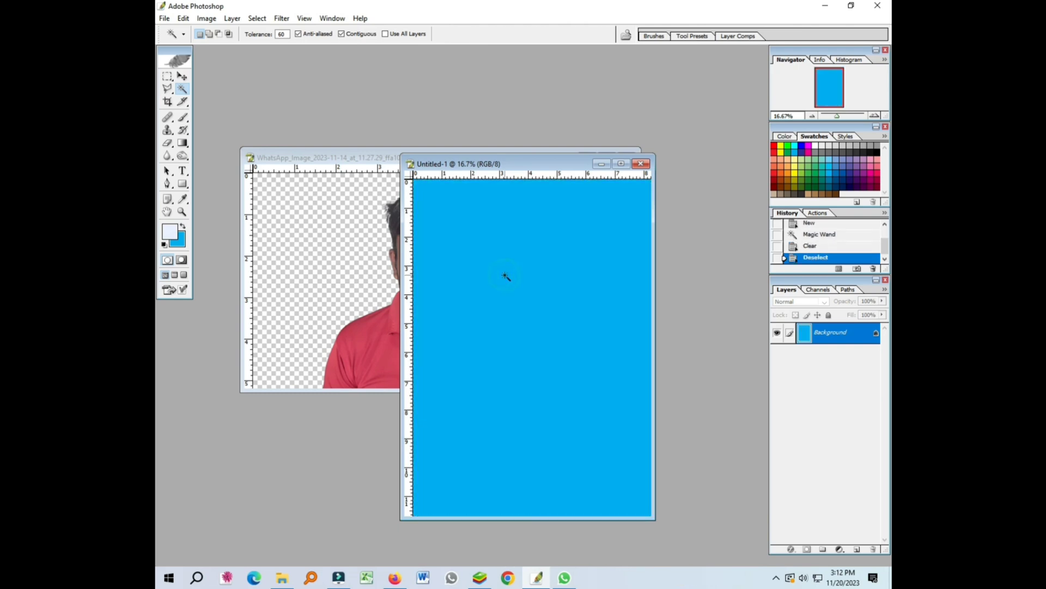
- Copy the cutout portrait into the blue Untitled-1 document as a new layer and maximize that document
{"action": "left_click", "coordinate": [181, 76]}
{"action": "left_click", "coordinate": [289, 187]}
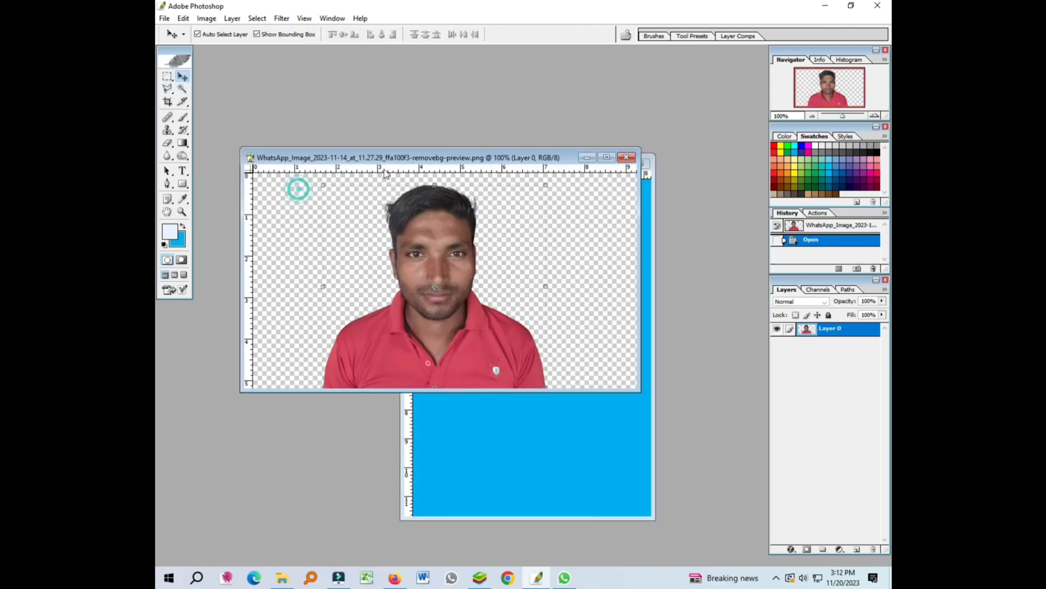
{"action": "left_click_drag", "start_coordinate": [420, 161], "coordinate": [270, 121]}
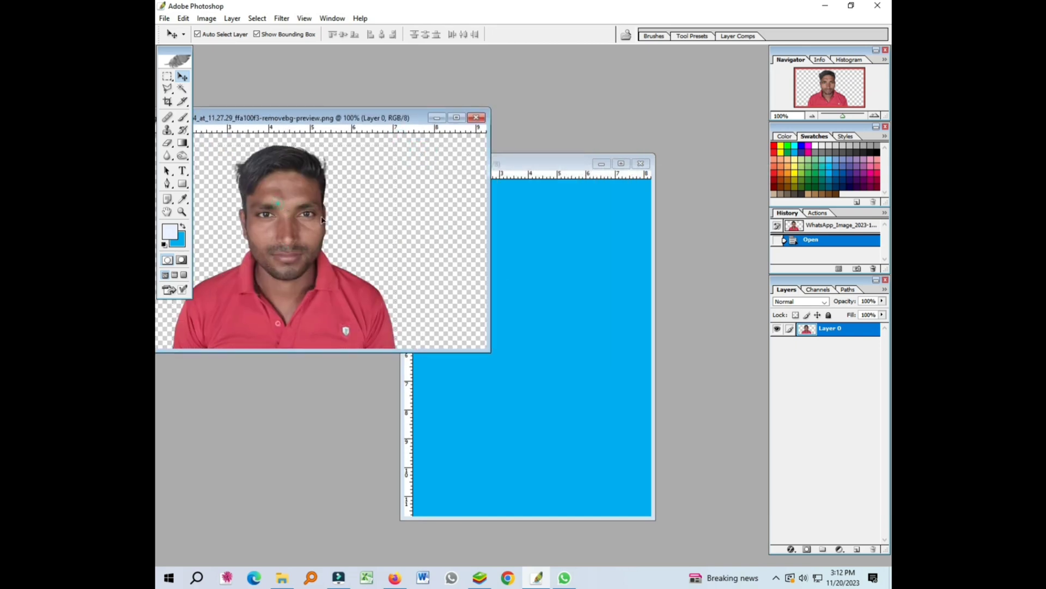
{"action": "left_click_drag", "start_coordinate": [322, 219], "coordinate": [549, 296]}
{"action": "left_click", "coordinate": [621, 164]}
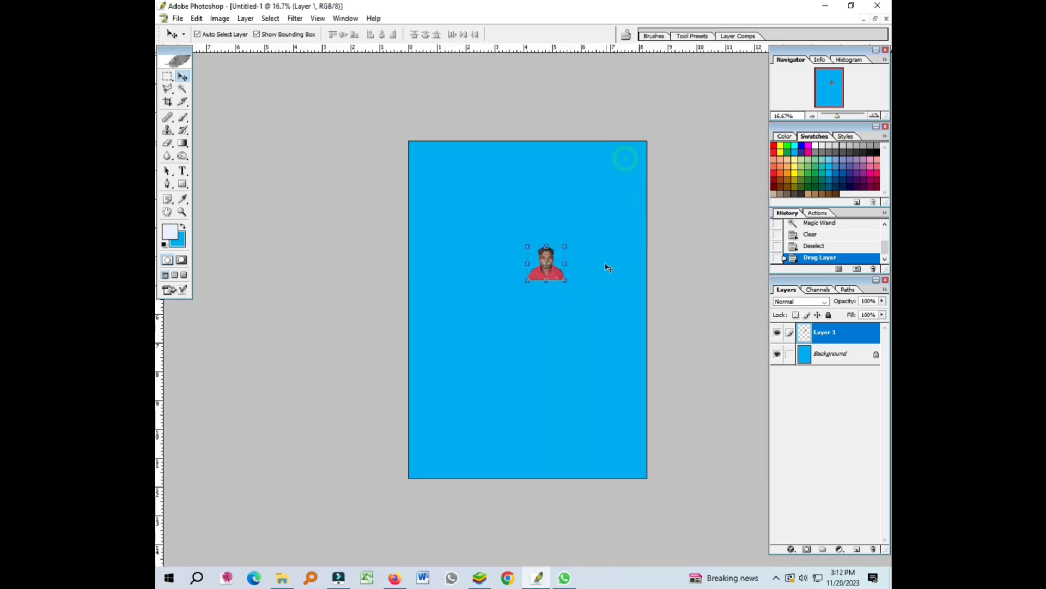
- Scale the portrait layer proportionally to about 525.7% and center it on the blue page
{"action": "key", "text": "ctrl+0"}
{"action": "left_click_drag", "start_coordinate": [533, 267], "coordinate": [368, 208]}
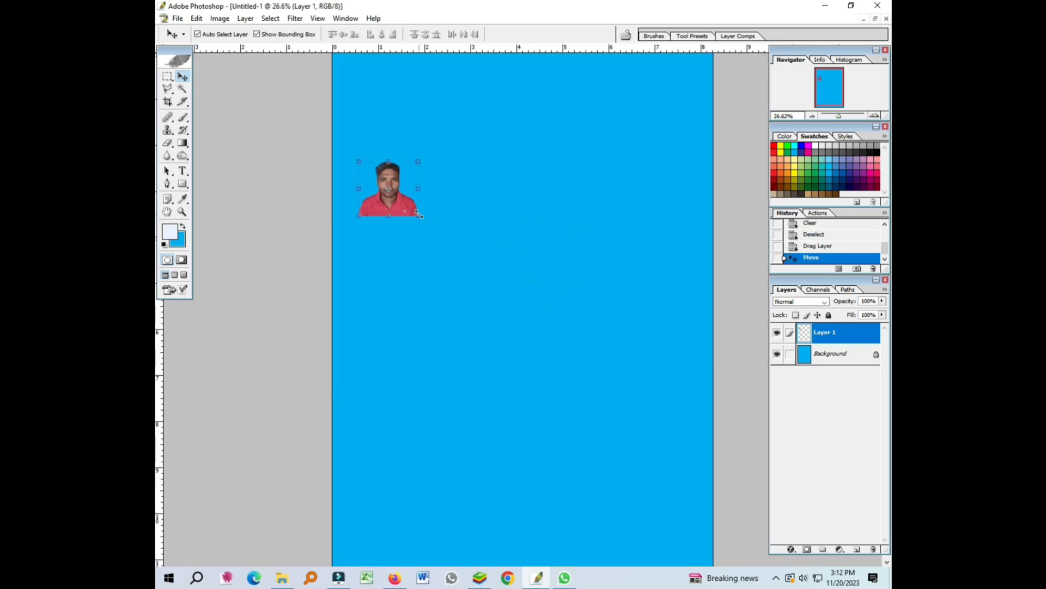
{"action": "left_click_drag", "start_coordinate": [420, 218], "coordinate": [660, 458]}
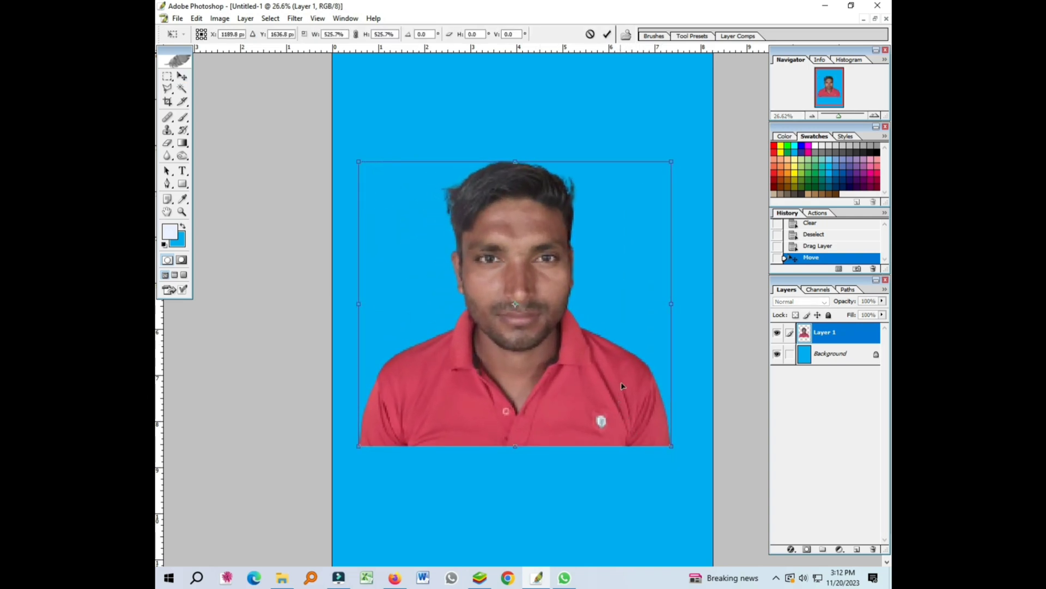
{"action": "key", "text": "Return"}
{"action": "left_click_drag", "start_coordinate": [589, 297], "coordinate": [580, 320]}
- Trace the clean edge of the hair with the Pen tool, from the left ear over the head to the right temple
{"action": "key", "text": "ctrl+plus"}
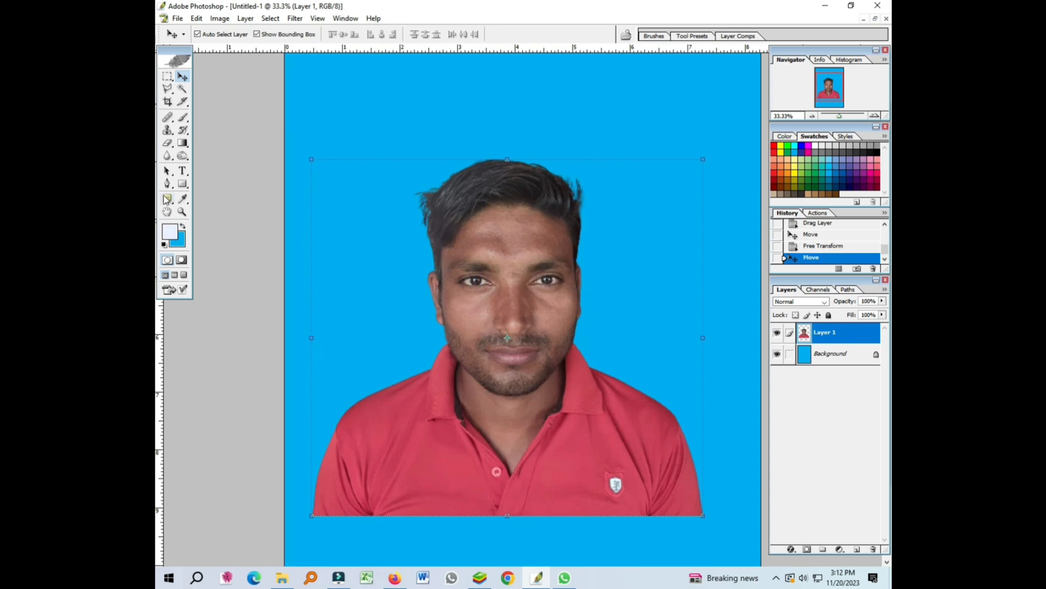
{"action": "left_click", "coordinate": [166, 184]}
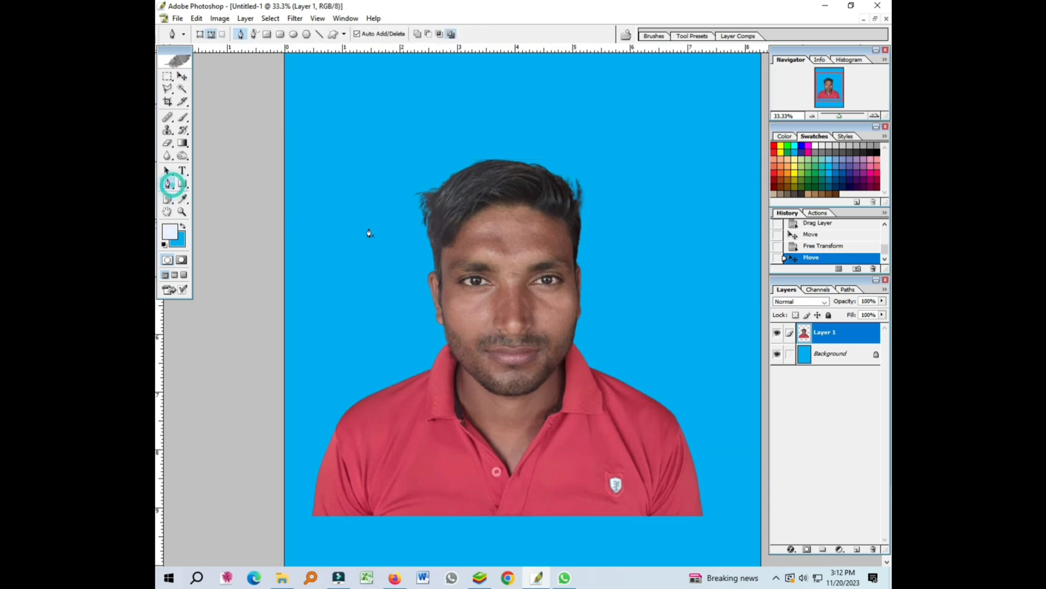
{"action": "left_click", "coordinate": [428, 268]}
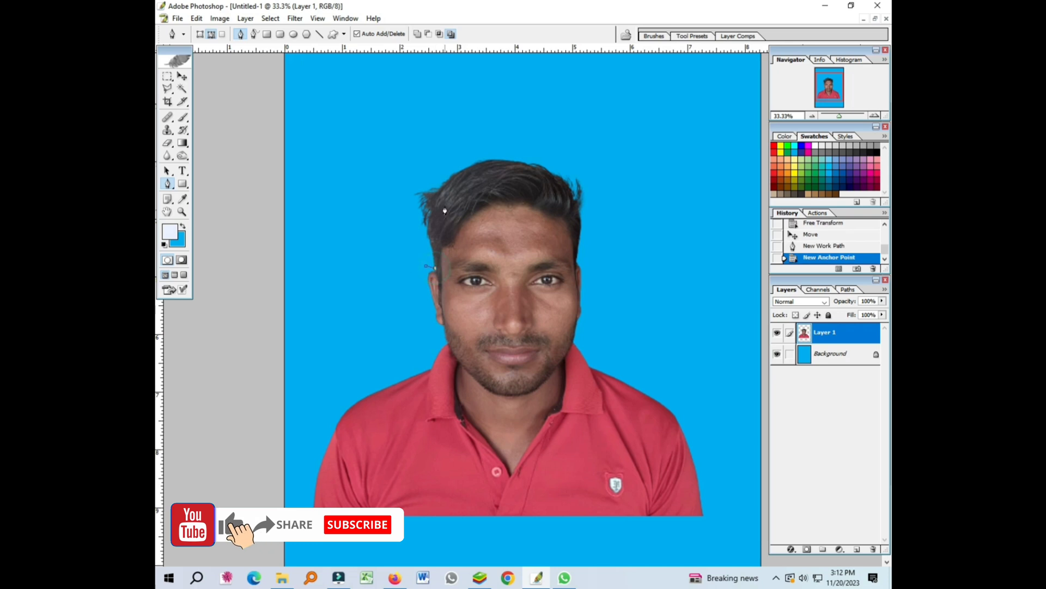
{"action": "left_click_drag", "start_coordinate": [445, 186], "coordinate": [464, 179]}
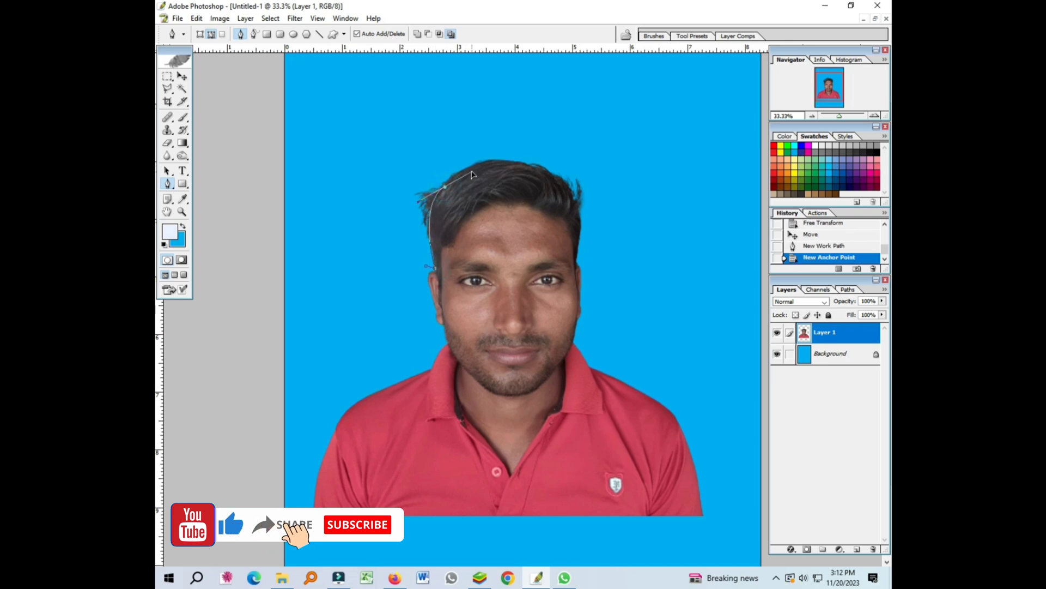
{"action": "left_click", "coordinate": [445, 189]}
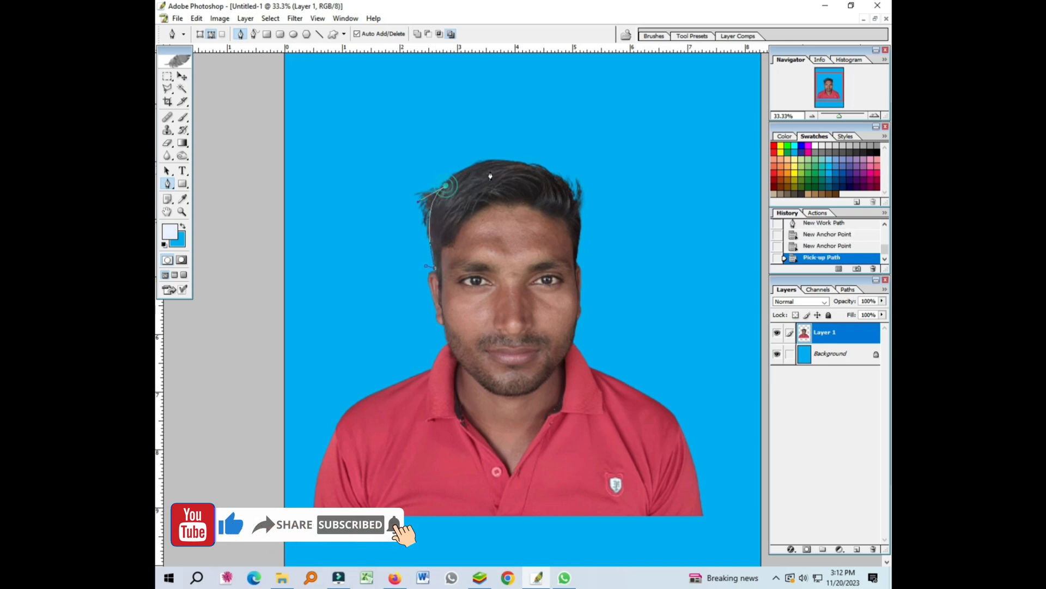
{"action": "left_click_drag", "start_coordinate": [521, 164], "coordinate": [569, 178]}
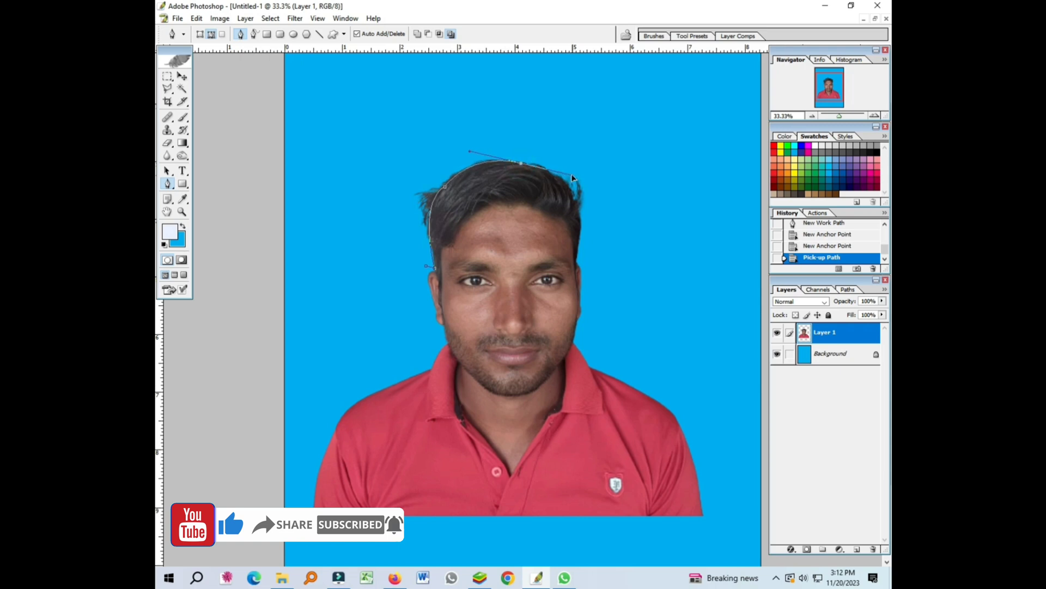
{"action": "left_click", "coordinate": [520, 163]}
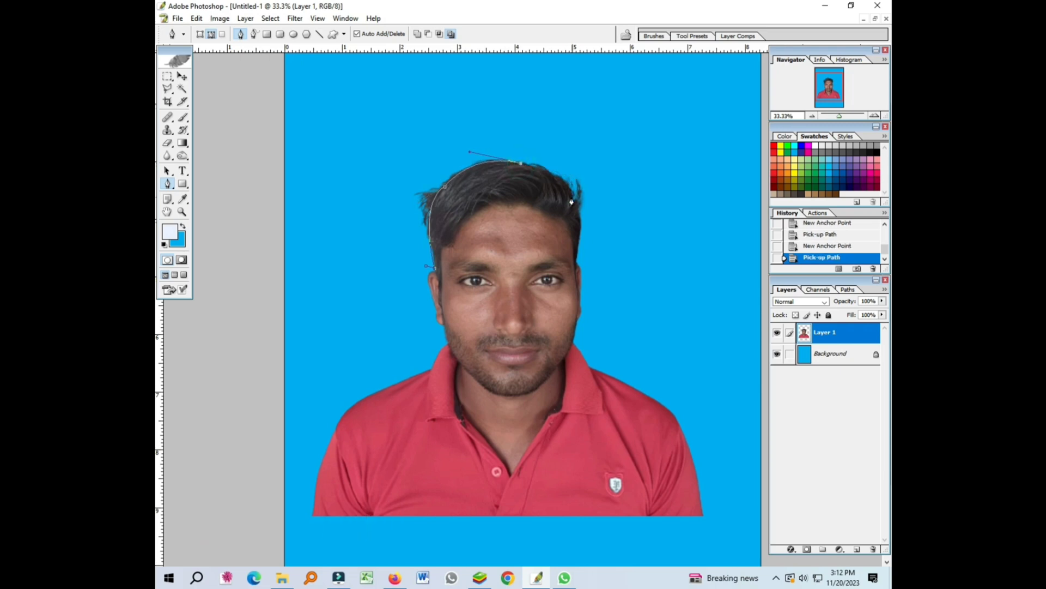
{"action": "left_click_drag", "start_coordinate": [570, 199], "coordinate": [567, 228]}
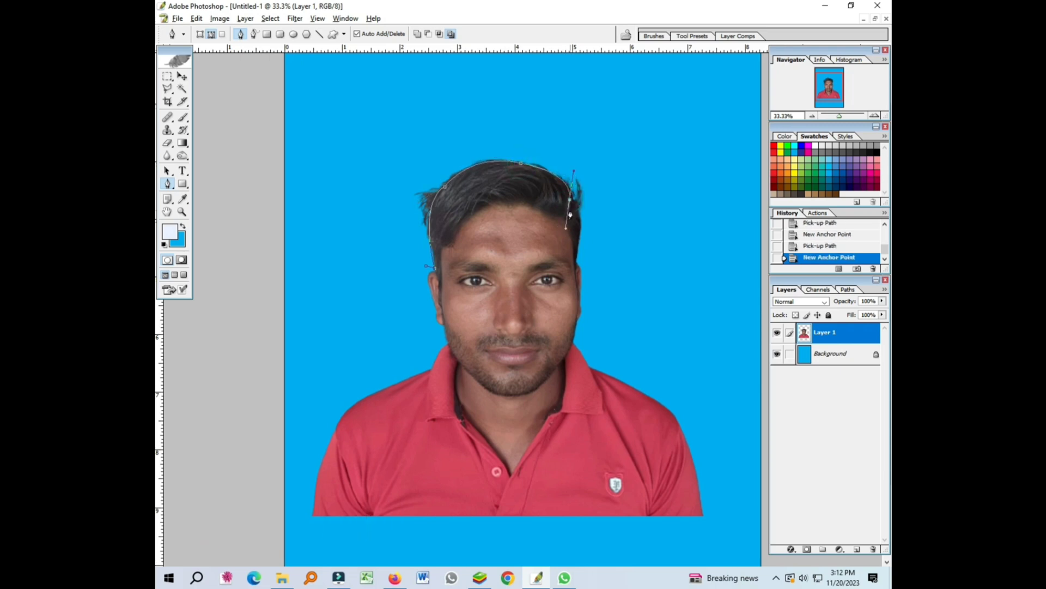
{"action": "left_click", "coordinate": [569, 200]}
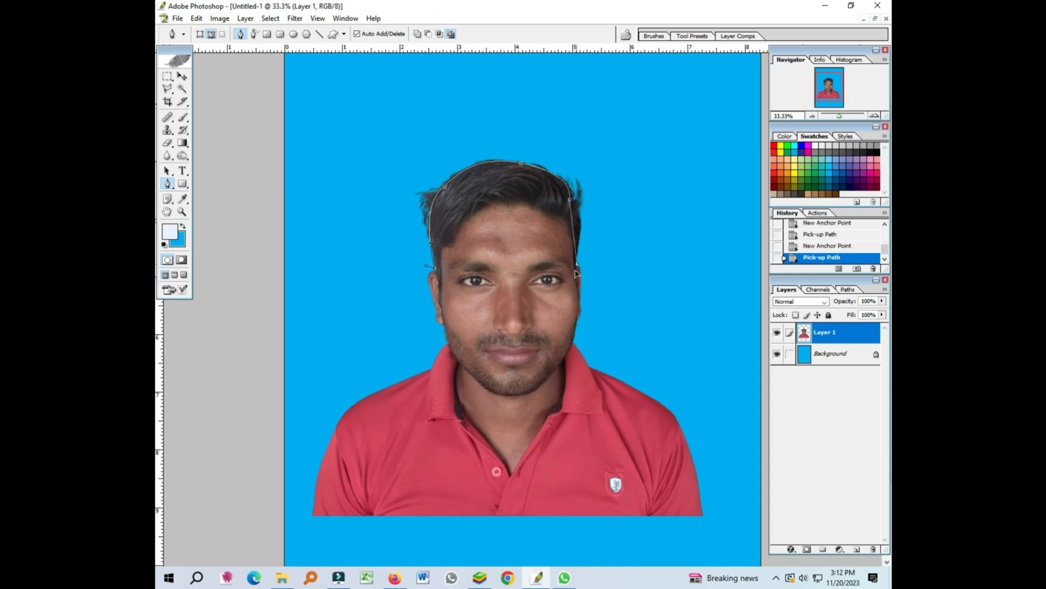
{"action": "left_click_drag", "start_coordinate": [565, 319], "coordinate": [566, 333]}
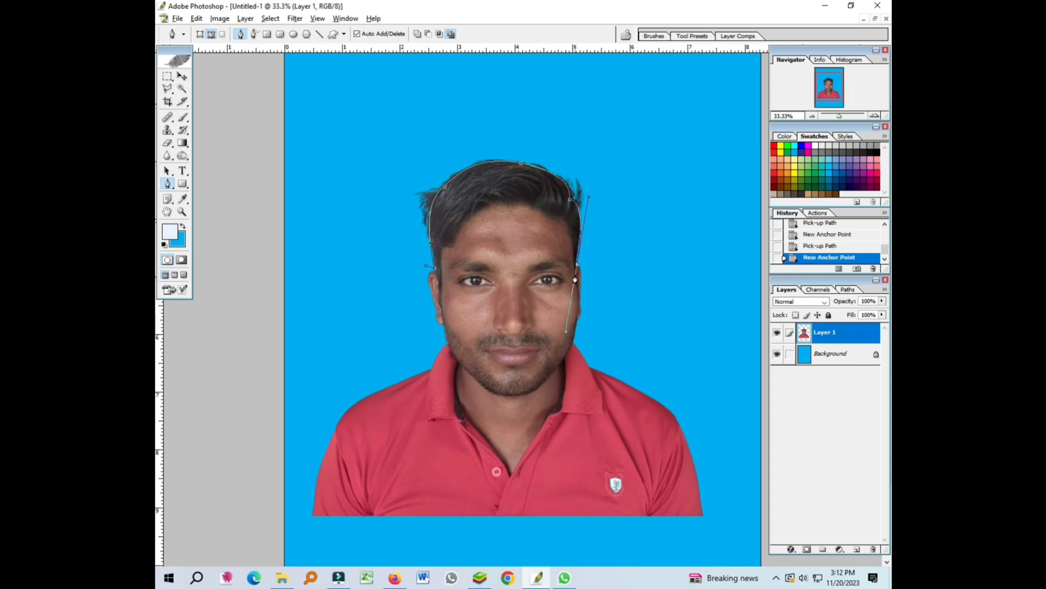
- Close the pen path through the blue area around the outside of the head, back at its starting point by the left ear
{"action": "left_click", "coordinate": [630, 294]}
{"action": "left_click", "coordinate": [639, 179]}
{"action": "left_click_drag", "start_coordinate": [535, 121], "coordinate": [456, 121]}
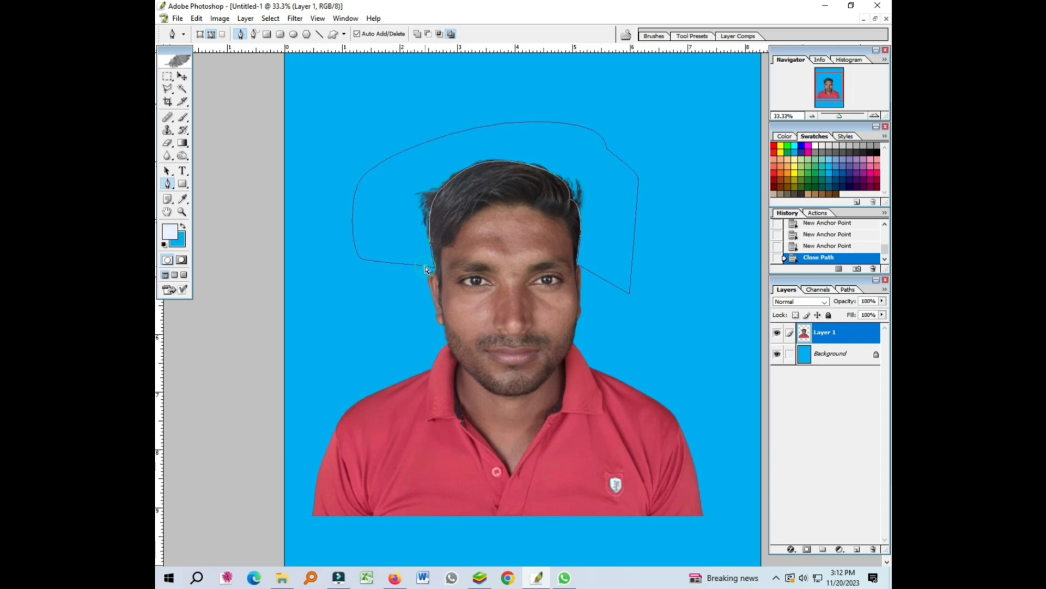
- Convert the path to a selection, delete the stray hair inside it from Layer 1 and deselect
{"action": "key", "text": "ctrl+Return"}
{"action": "key", "text": "Delete"}
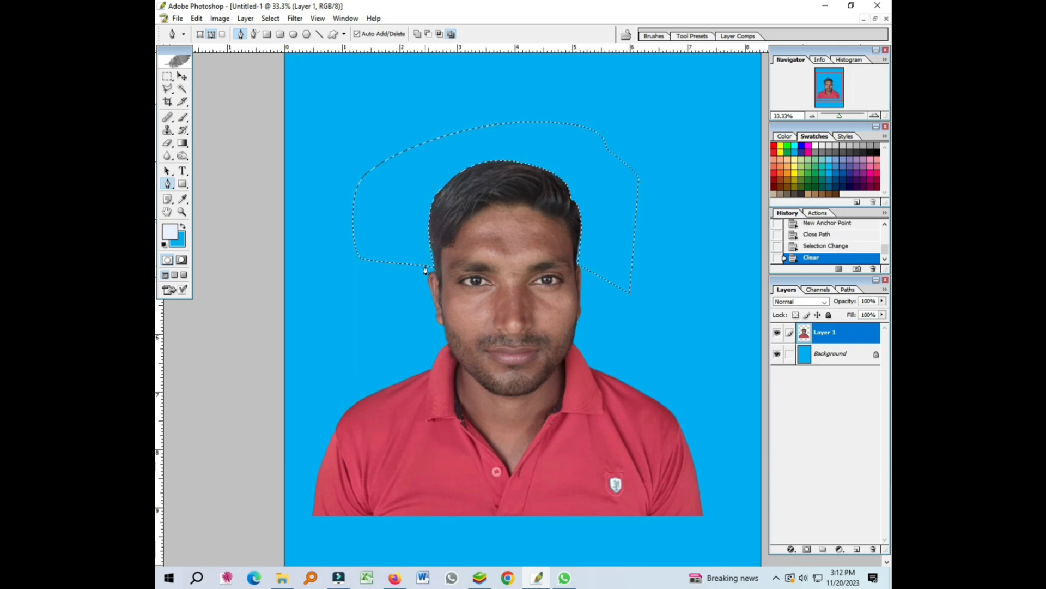
{"action": "left_click", "coordinate": [167, 77]}
{"action": "left_click", "coordinate": [296, 90]}
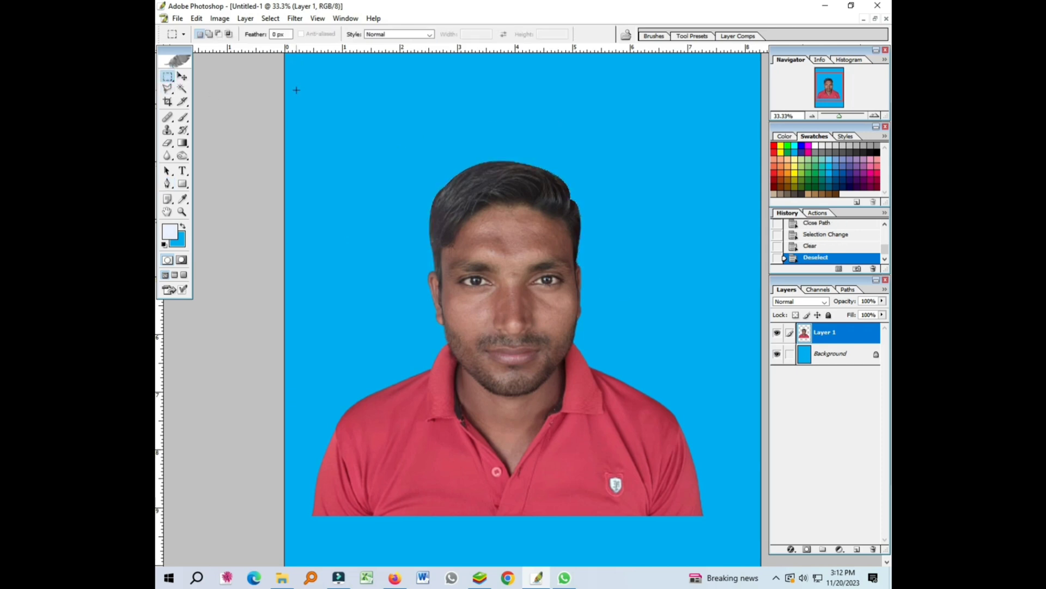
- Merge the portrait layer and the blue background into a single layer
{"action": "key", "text": "ctrl+minus"}
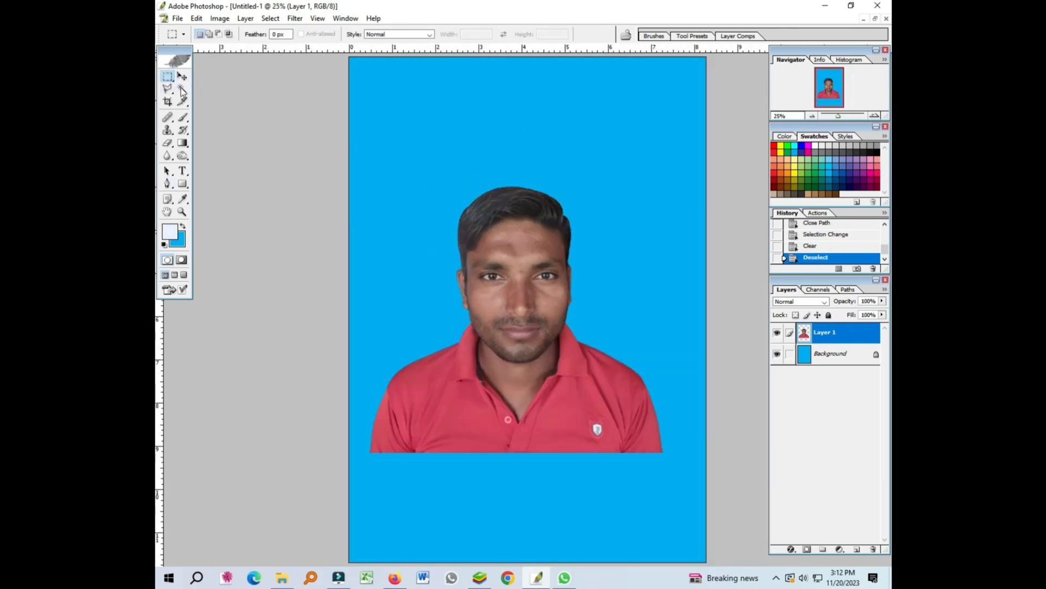
{"action": "left_click", "coordinate": [169, 103]}
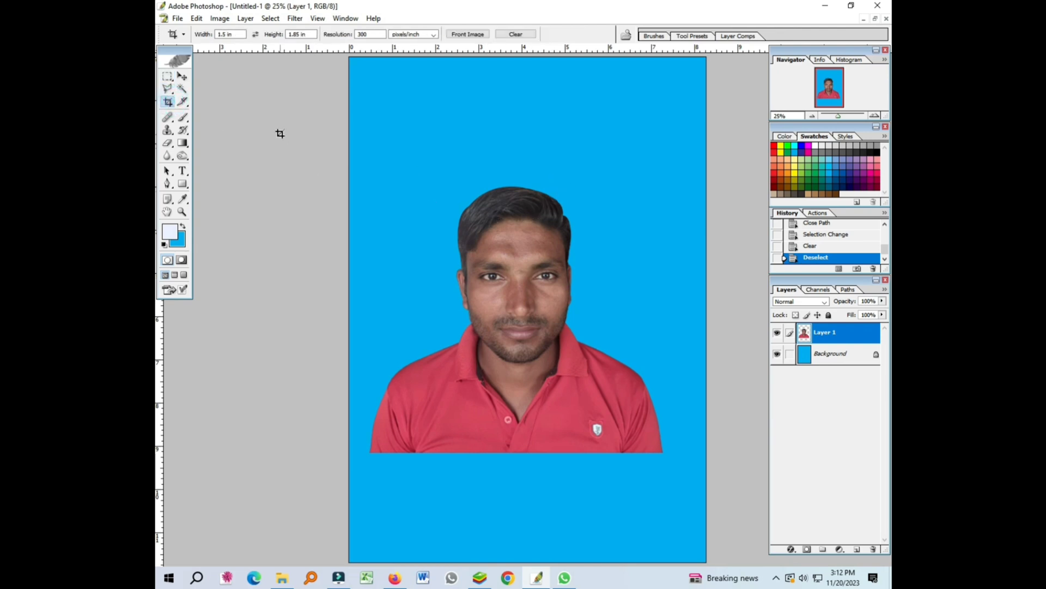
{"action": "key", "text": "ctrl+shift+e"}
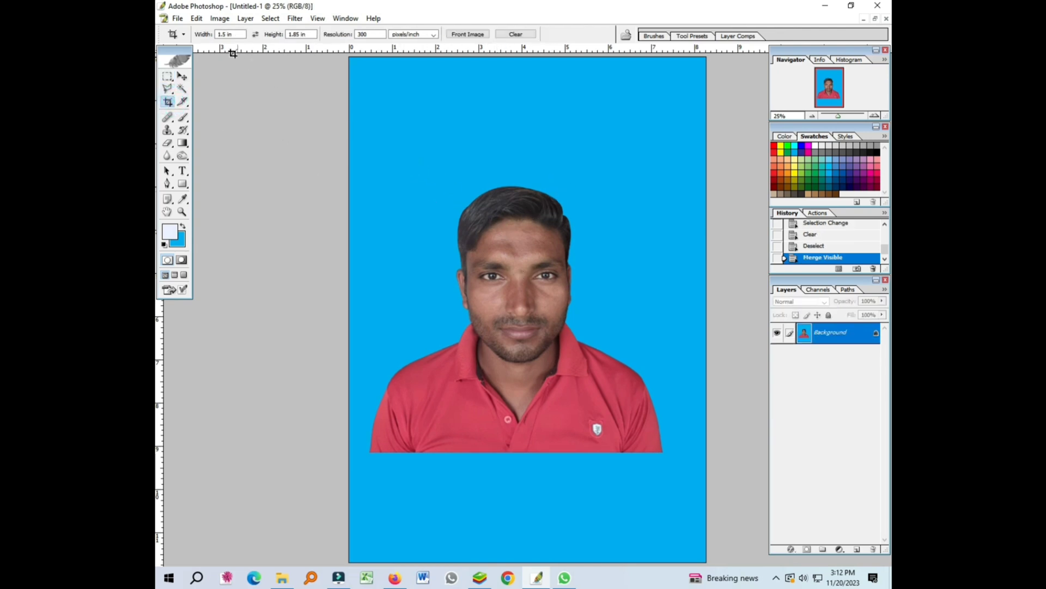
- Configure the Crop tool for a width of 1.5 in, a height of 1.85 in and a resolution of 300 pixels/inch
{"action": "left_click", "coordinate": [169, 105]}
{"action": "double_click", "coordinate": [217, 35]}
{"action": "double_click", "coordinate": [293, 35]}
{"action": "double_click", "coordinate": [369, 35]}
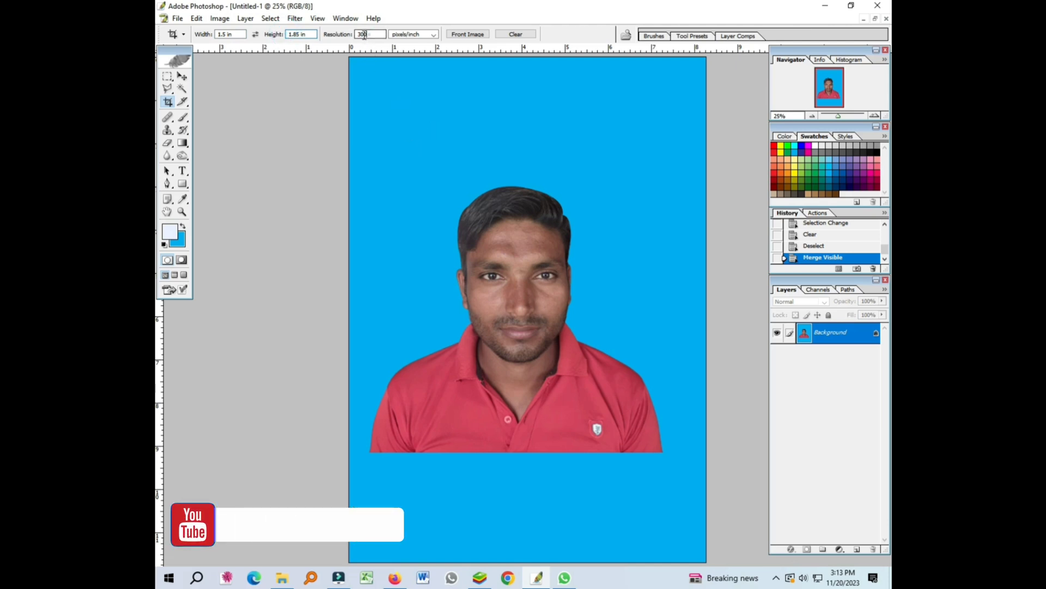
{"action": "key", "text": "Return"}
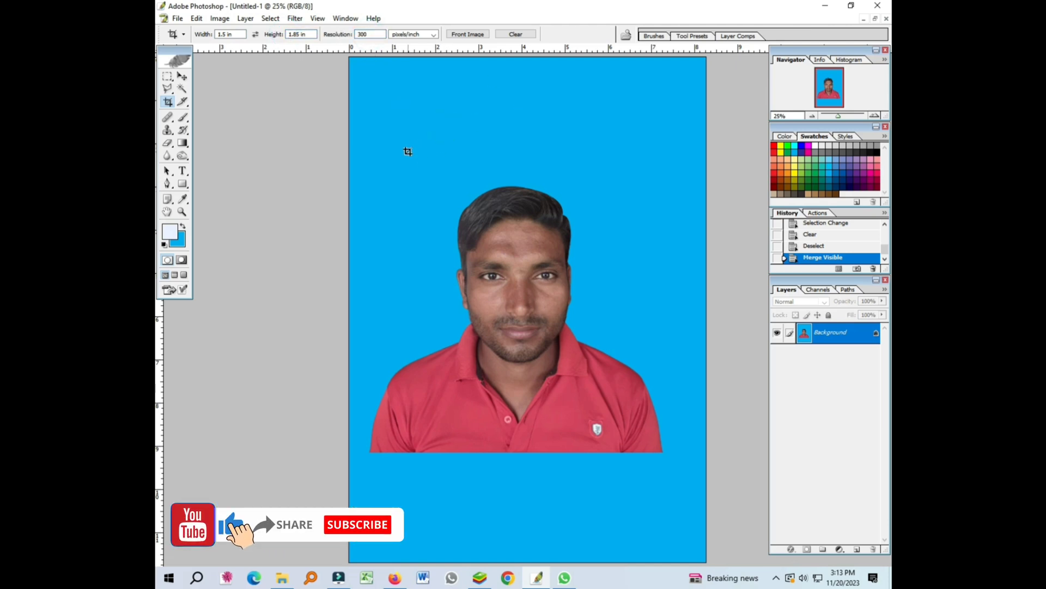
- Crop the page to a passport-style frame centered on the head and shoulders, ending just below the shirt's lower edge
{"action": "left_click_drag", "start_coordinate": [406, 144], "coordinate": [696, 449]}
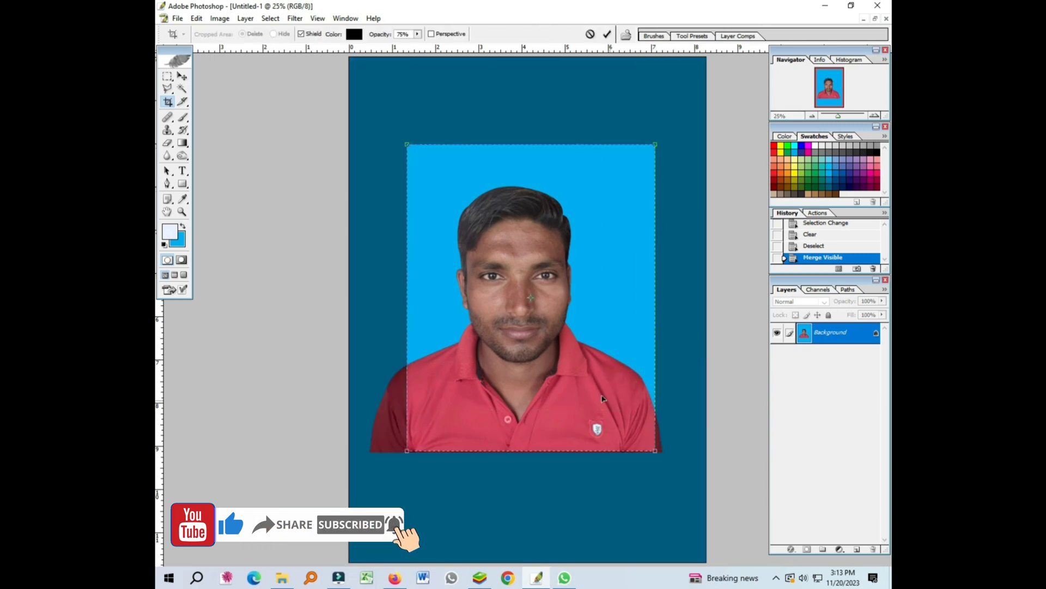
{"action": "left_click_drag", "start_coordinate": [575, 381], "coordinate": [568, 380]}
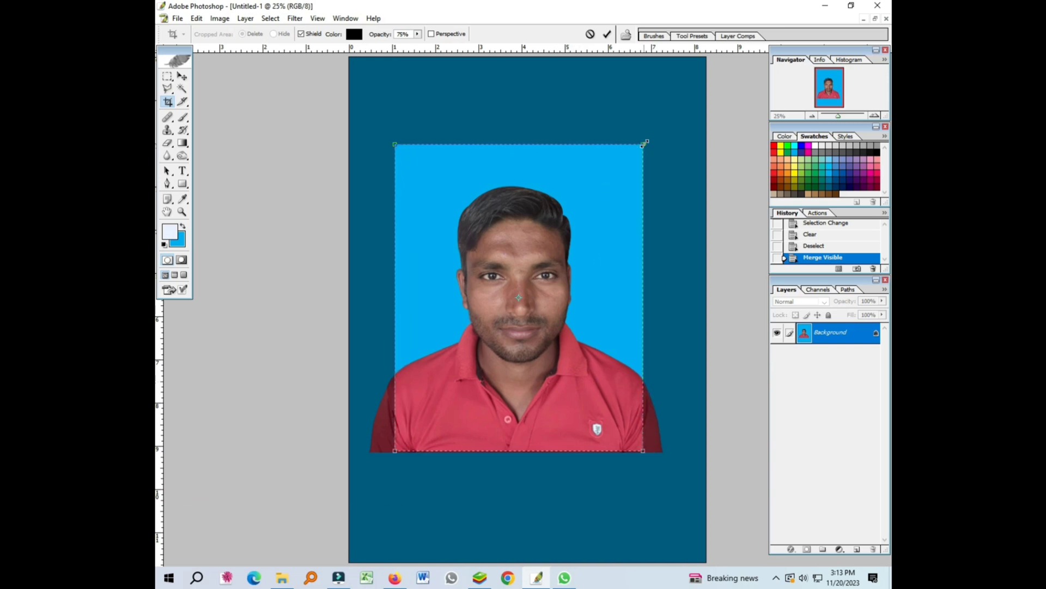
{"action": "left_click_drag", "start_coordinate": [644, 143], "coordinate": [621, 172]}
{"action": "left_click_drag", "start_coordinate": [556, 271], "coordinate": [569, 277]}
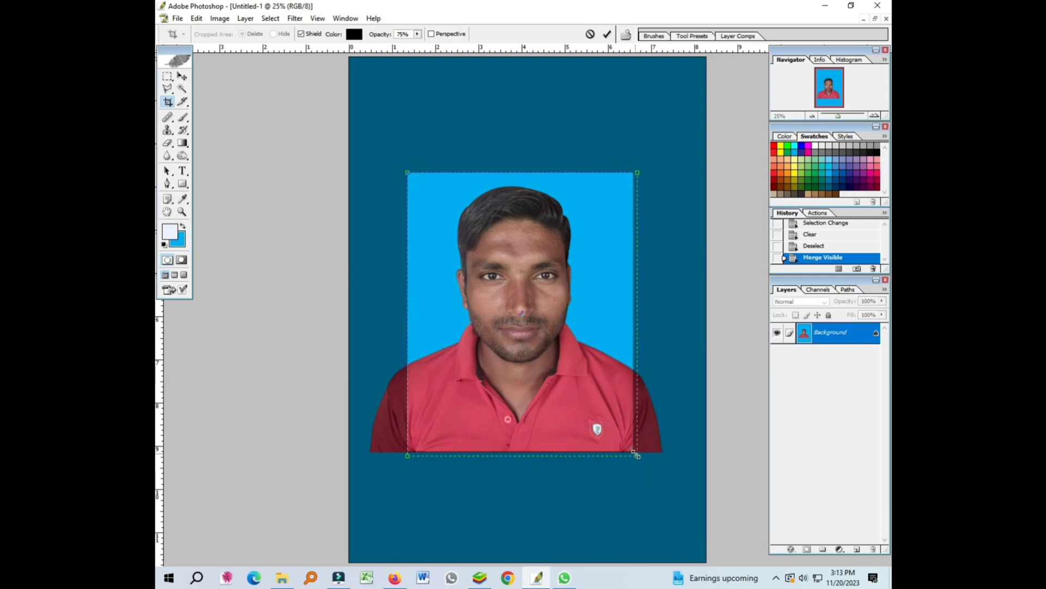
{"action": "left_click_drag", "start_coordinate": [634, 451], "coordinate": [636, 455]}
{"action": "left_click_drag", "start_coordinate": [579, 410], "coordinate": [577, 410]}
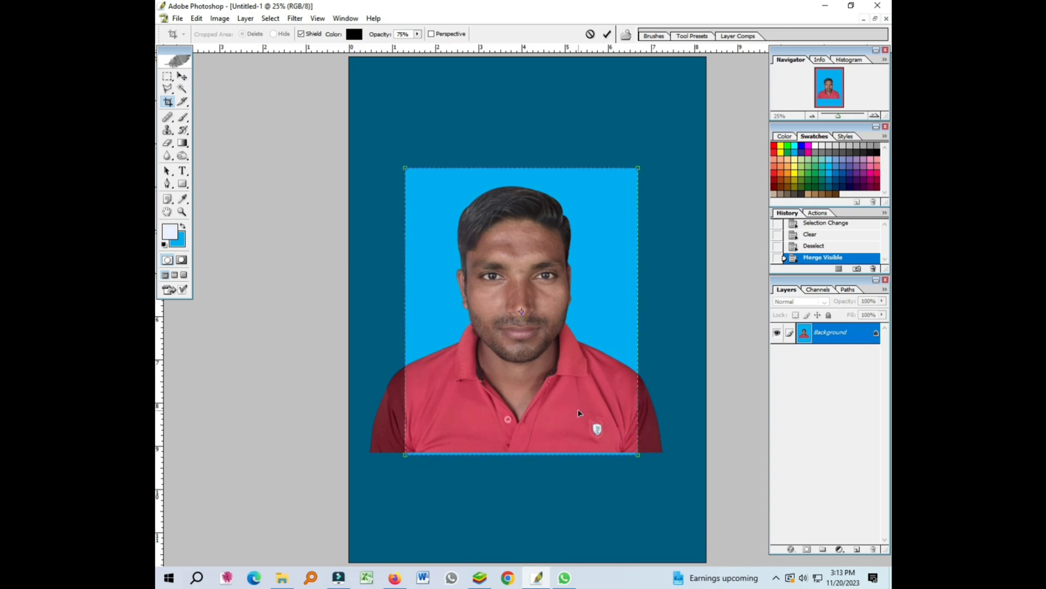
{"action": "key", "text": "Up"}
{"action": "key", "text": "Left"}
{"action": "key", "text": "Left"}
{"action": "key", "text": "Left"}
{"action": "key", "text": "Return"}
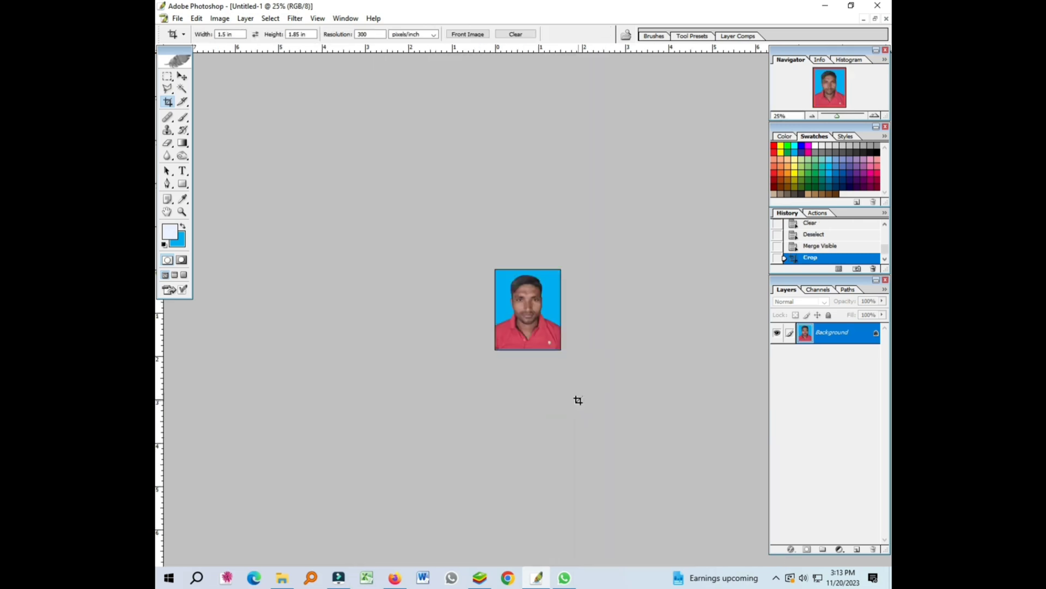
- Select the shoulder area at the photo's lower-right corner, distort it outward past the right edge to fill the gap, and deselect
{"action": "scroll", "coordinate": [566, 353], "scroll_direction": "up", "scroll_amount": 4}
{"action": "scroll", "coordinate": [565, 353], "scroll_direction": "up", "scroll_amount": 1}
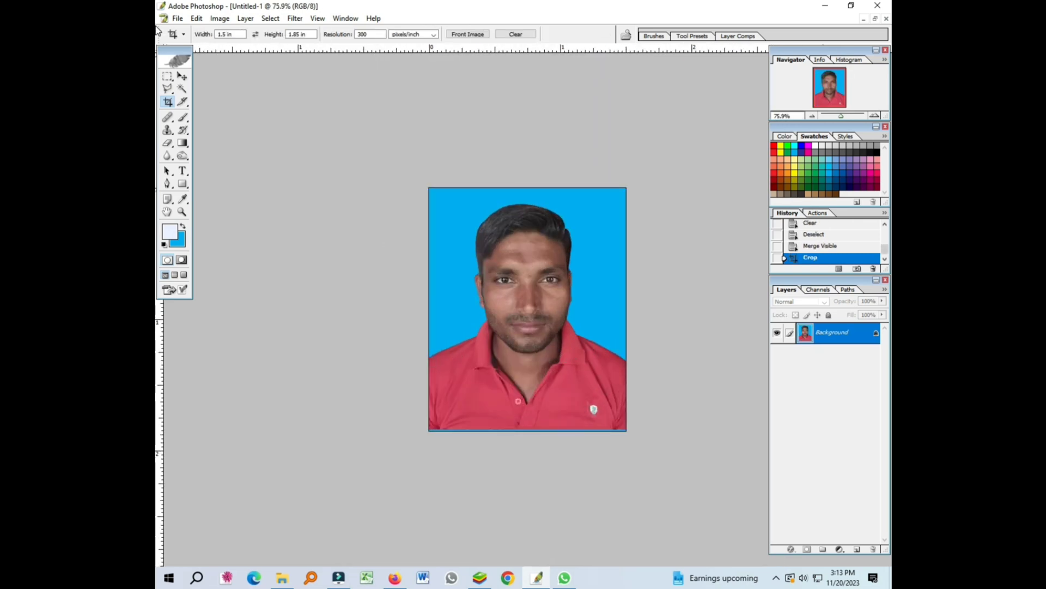
{"action": "left_click", "coordinate": [168, 79]}
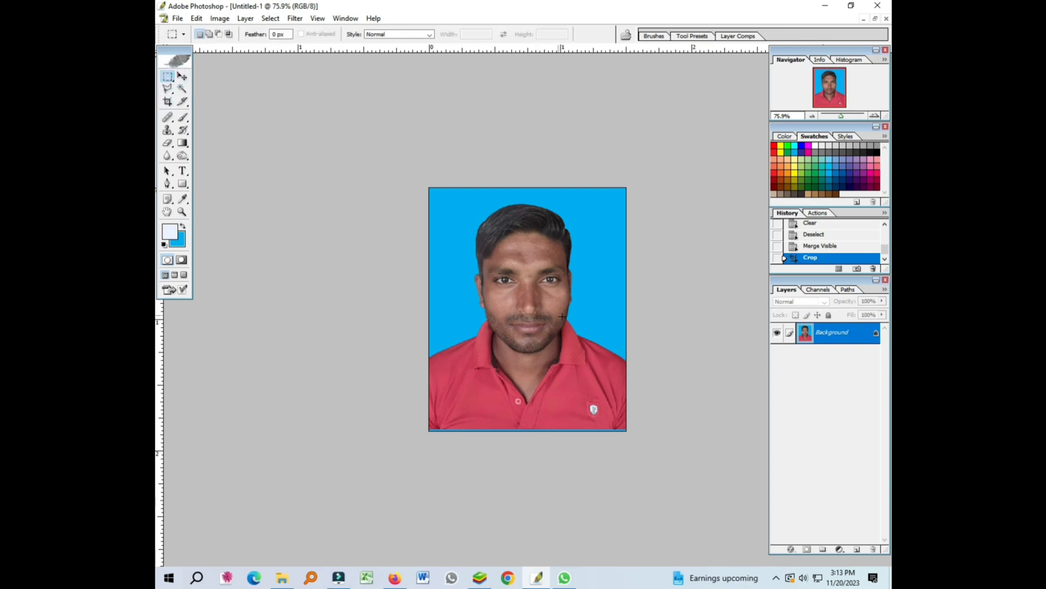
{"action": "left_click_drag", "start_coordinate": [629, 470], "coordinate": [618, 443]}
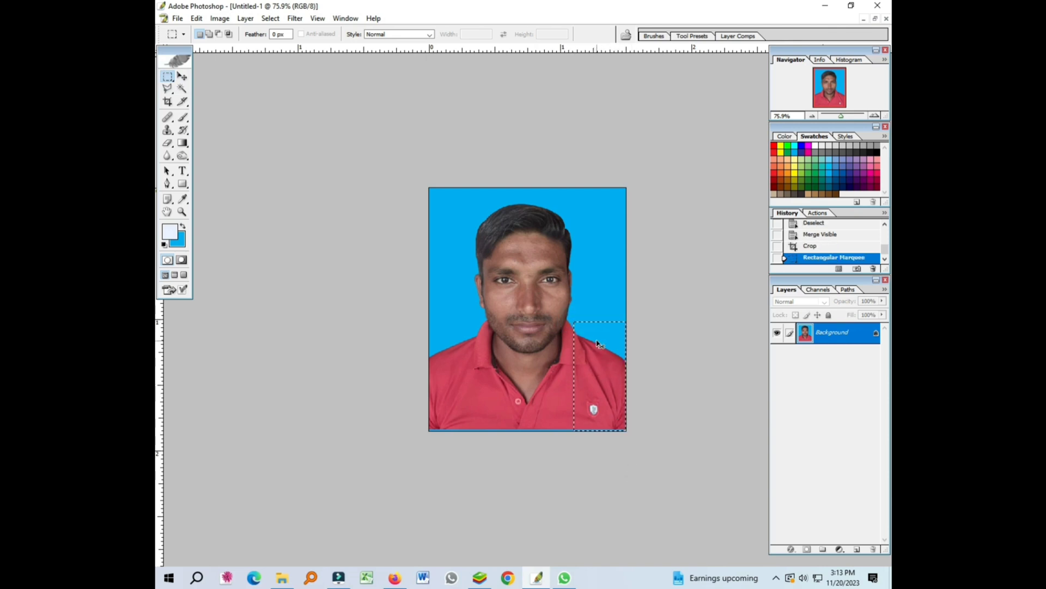
{"action": "key", "text": "ctrl+t"}
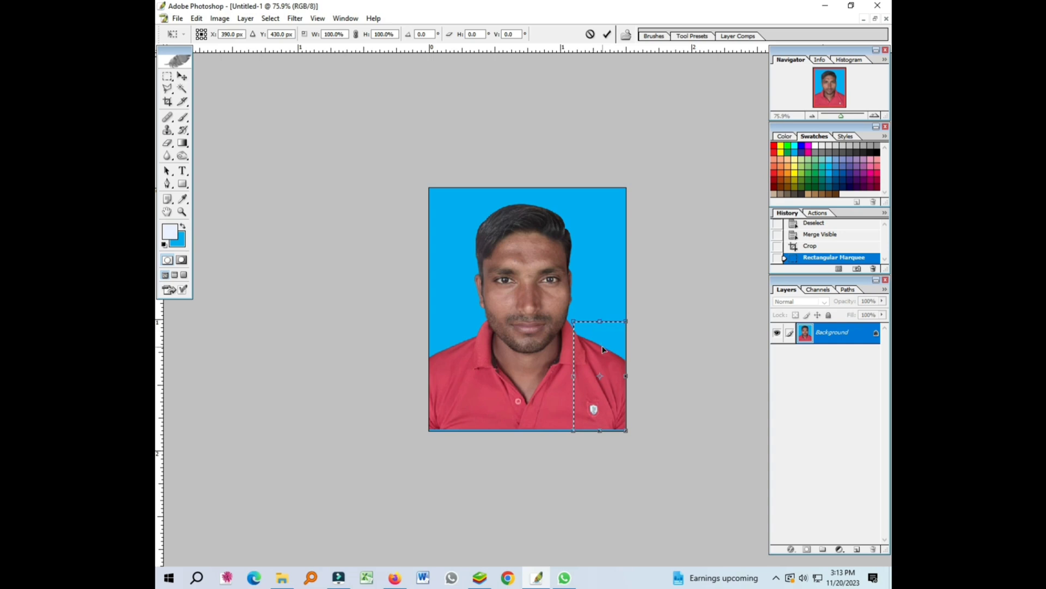
{"action": "right_click", "coordinate": [603, 349]}
{"action": "left_click", "coordinate": [633, 410]}
{"action": "left_click_drag", "start_coordinate": [627, 375], "coordinate": [641, 371]}
{"action": "left_click_drag", "start_coordinate": [639, 371], "coordinate": [643, 375]}
{"action": "key", "text": "Return"}
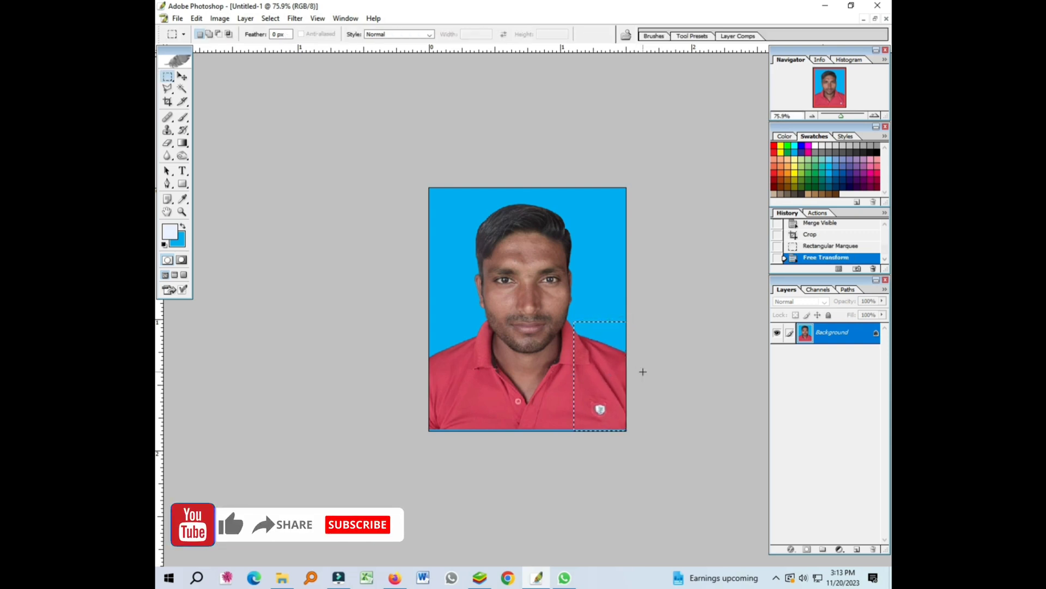
{"action": "key", "text": "ctrl+d"}
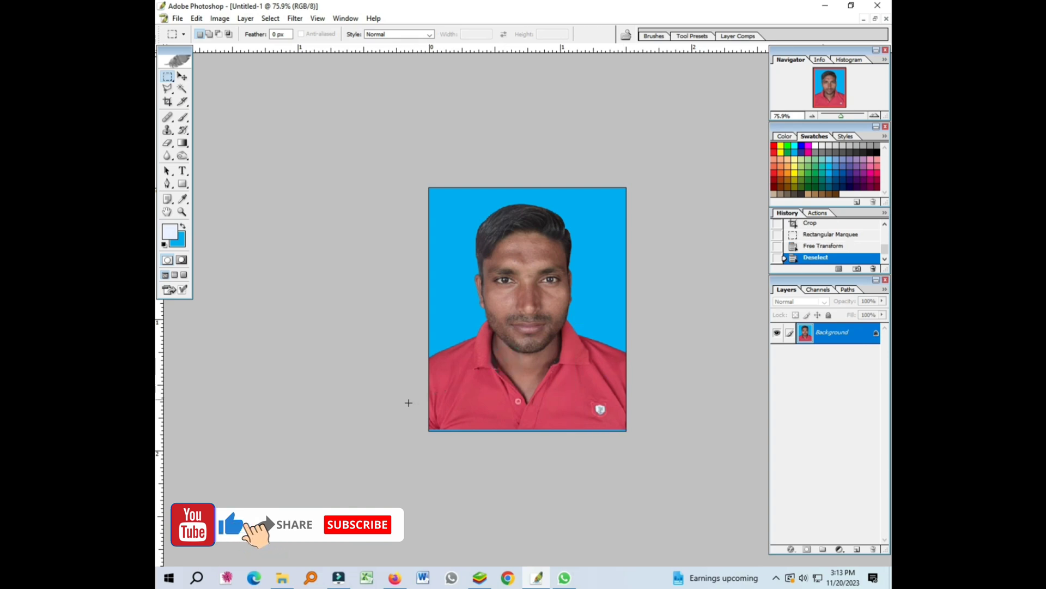
- Select the strip along the photo's lower edge, distort it downward to about 126.7% height to cover the blue line, and deselect
{"action": "left_click_drag", "start_coordinate": [407, 401], "coordinate": [734, 469]}
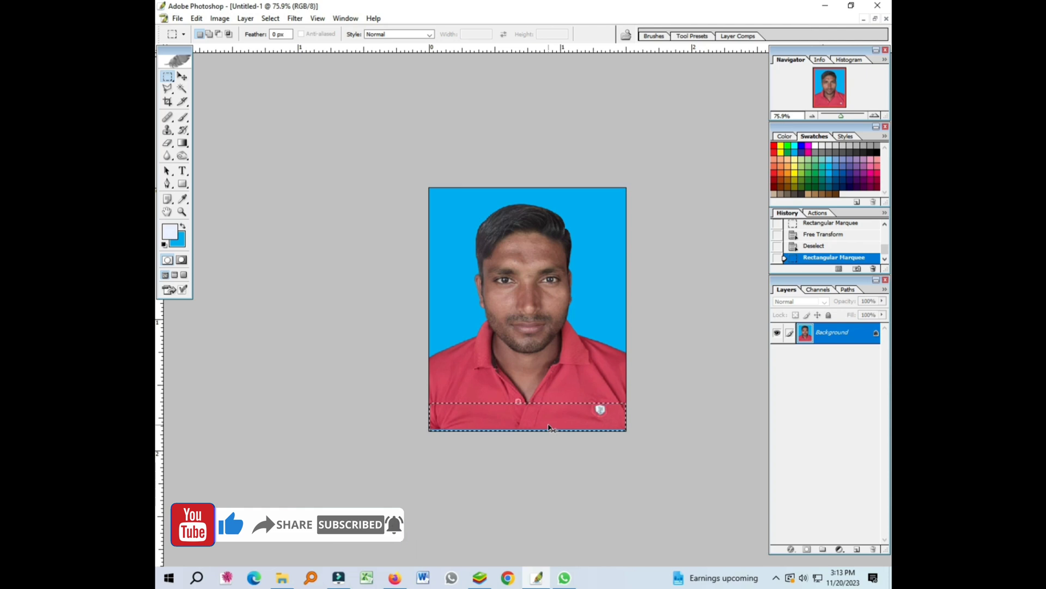
{"action": "key", "text": "ctrl+t"}
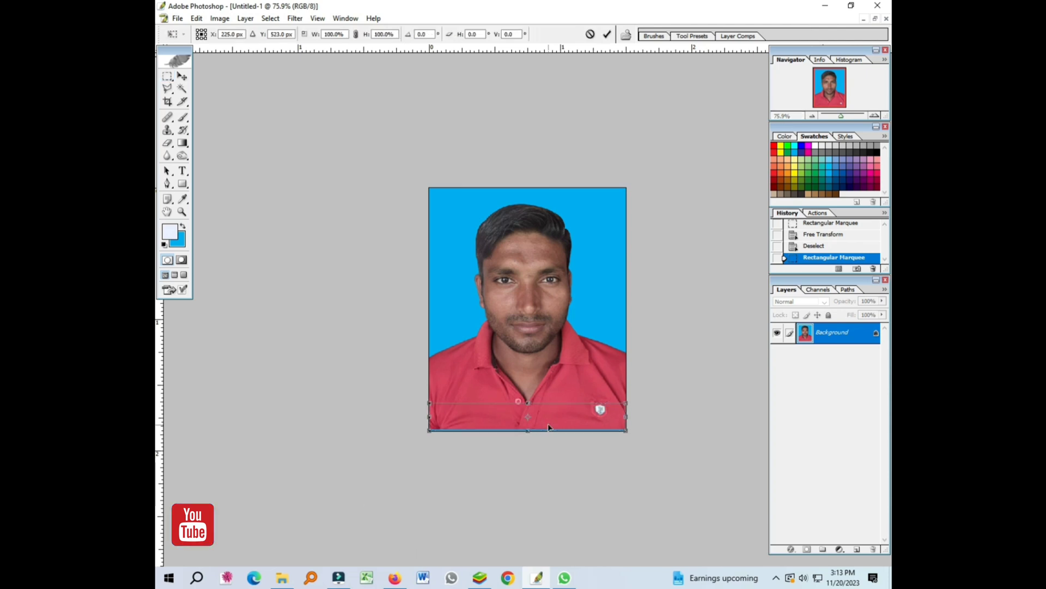
{"action": "right_click", "coordinate": [537, 425]}
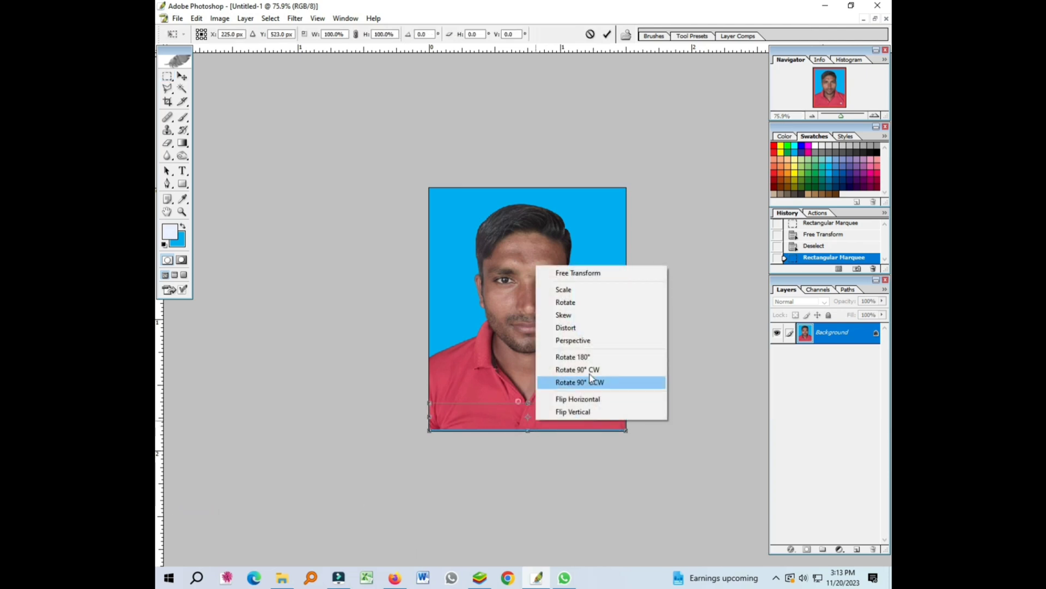
{"action": "left_click", "coordinate": [574, 327]}
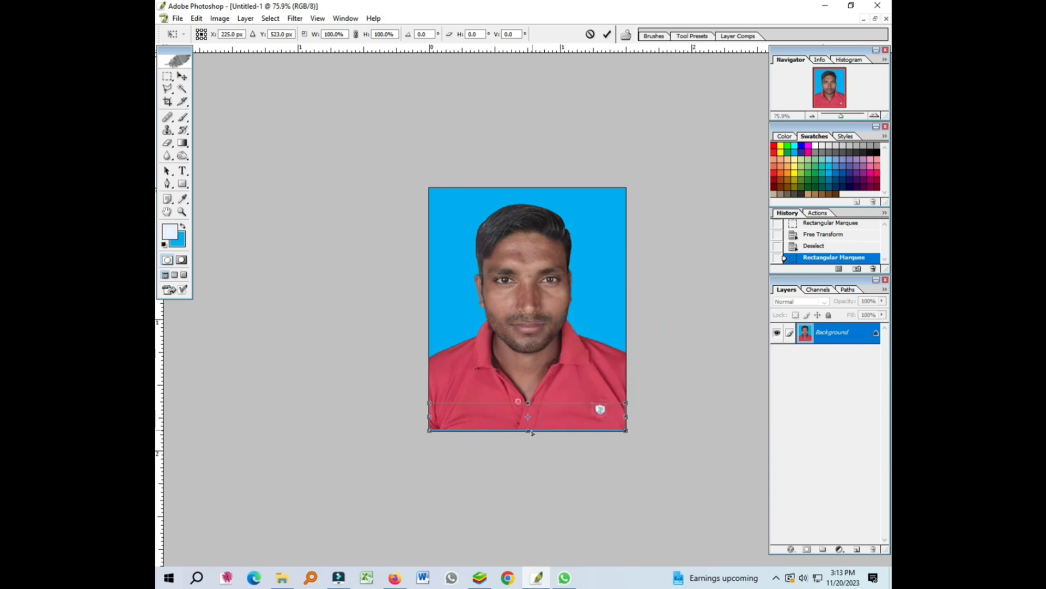
{"action": "left_click_drag", "start_coordinate": [527, 433], "coordinate": [528, 440]}
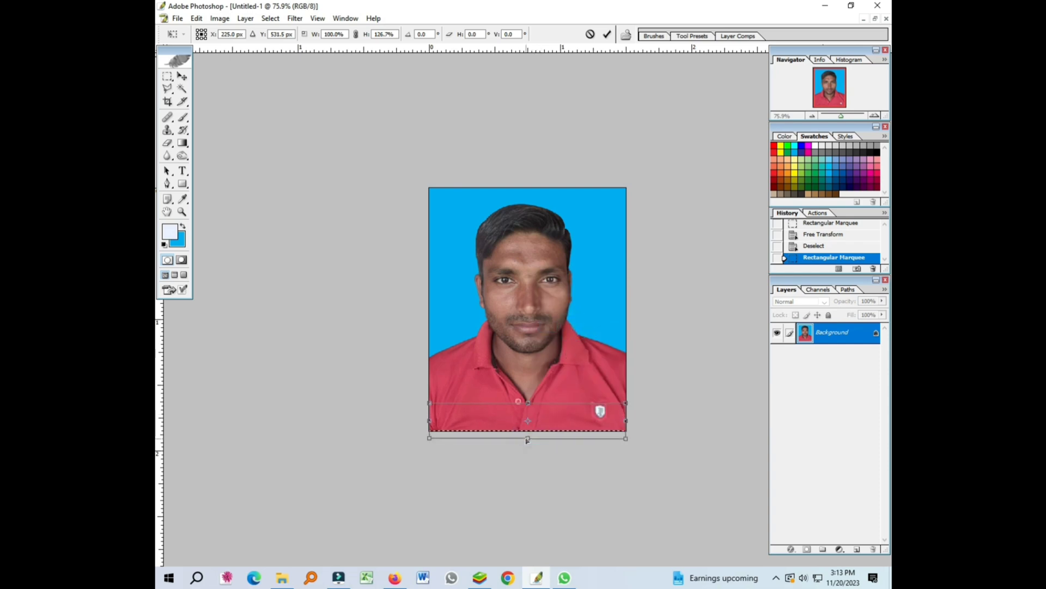
{"action": "key", "text": "Return"}
{"action": "key", "text": "ctrl+d"}
{"action": "key", "text": "ctrl+0"}
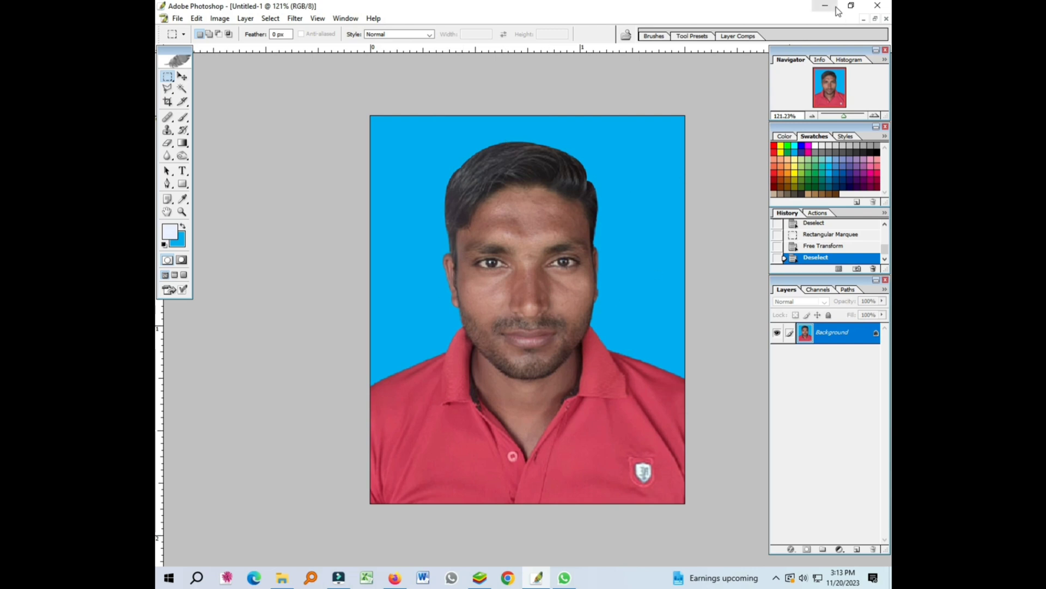
- Close the transparent cut-out image and create a blank white A4 document at 300 pixels/inch
{"action": "left_click", "coordinate": [875, 19]}
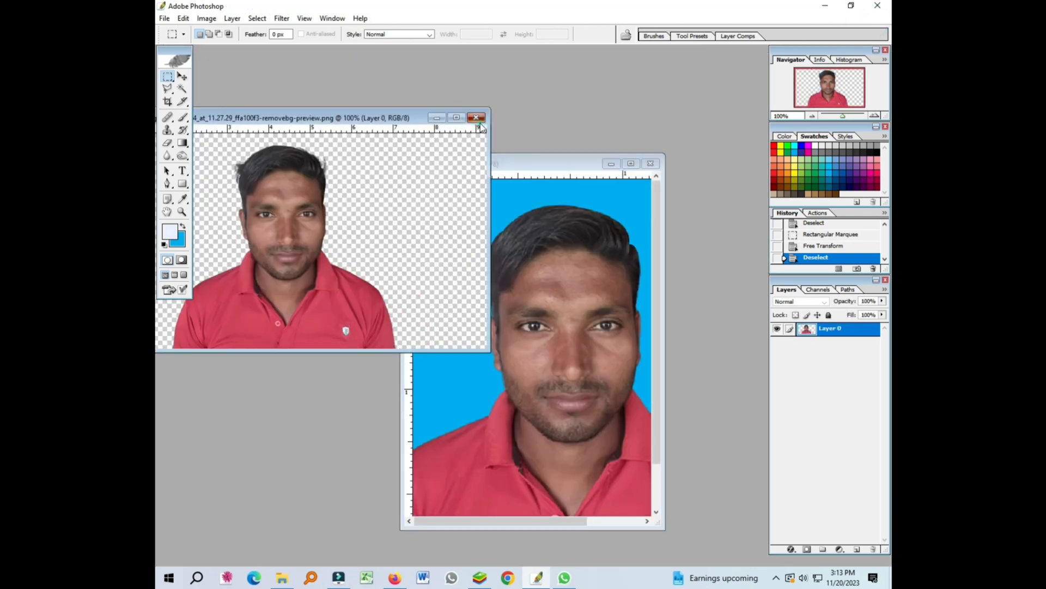
{"action": "left_click", "coordinate": [479, 120]}
{"action": "key", "text": "ctrl+n"}
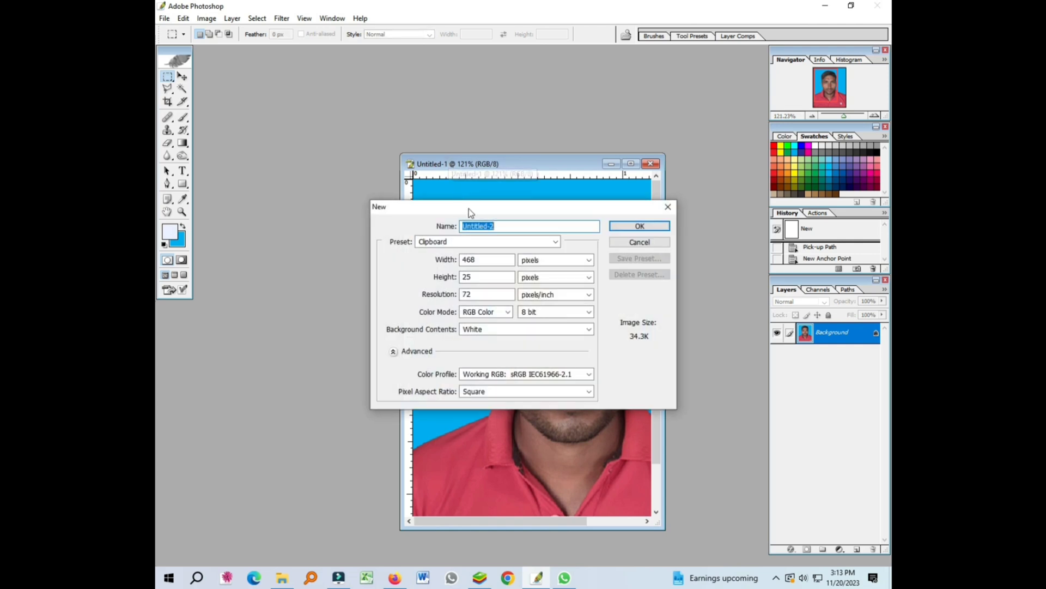
{"action": "left_click", "coordinate": [489, 246]}
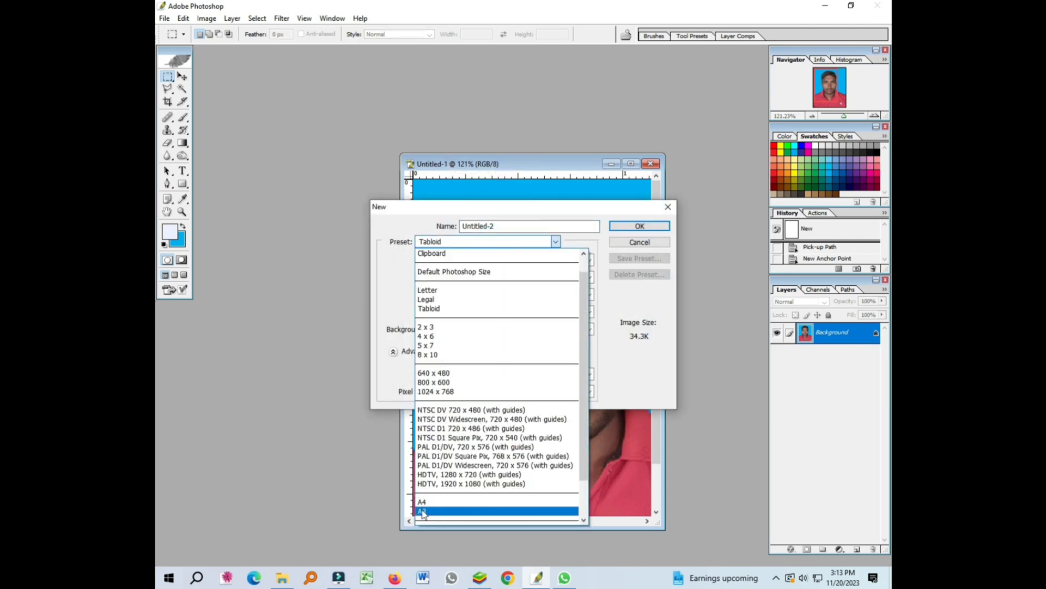
{"action": "left_click", "coordinate": [491, 498]}
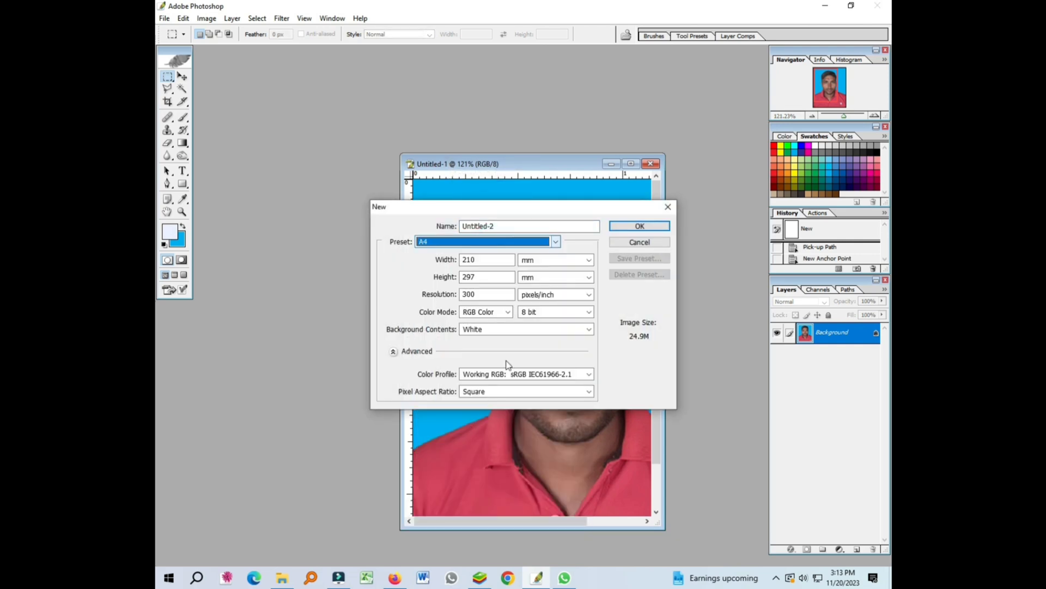
{"action": "left_click", "coordinate": [639, 225]}
{"action": "left_click_drag", "start_coordinate": [380, 70], "coordinate": [317, 70]}
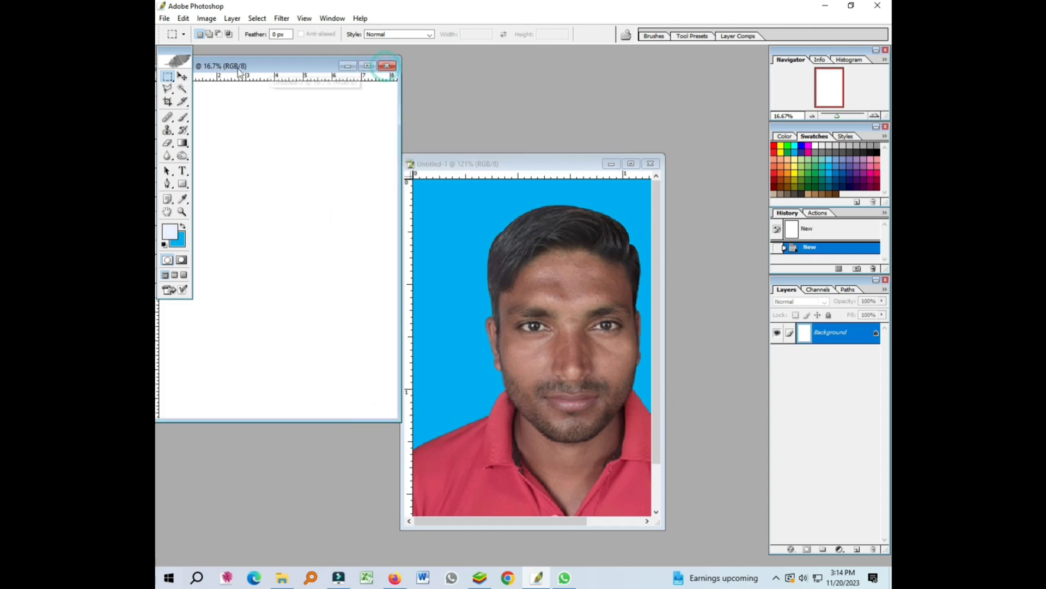
- Copy the finished portrait onto the A4 page and align it with the page's upper-left corner
{"action": "left_click", "coordinate": [183, 76]}
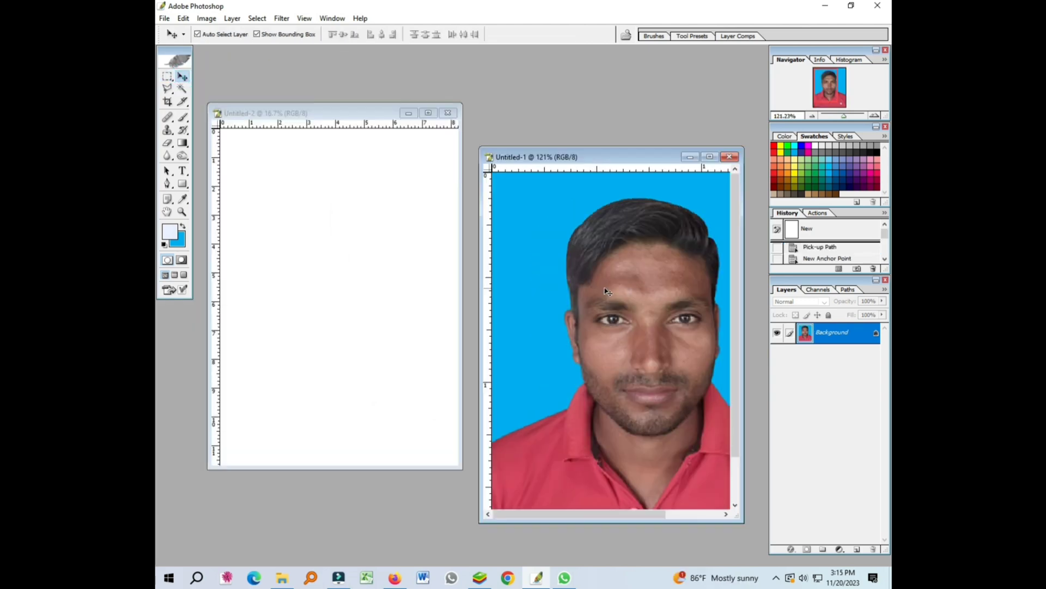
{"action": "left_click_drag", "start_coordinate": [495, 239], "coordinate": [352, 198]}
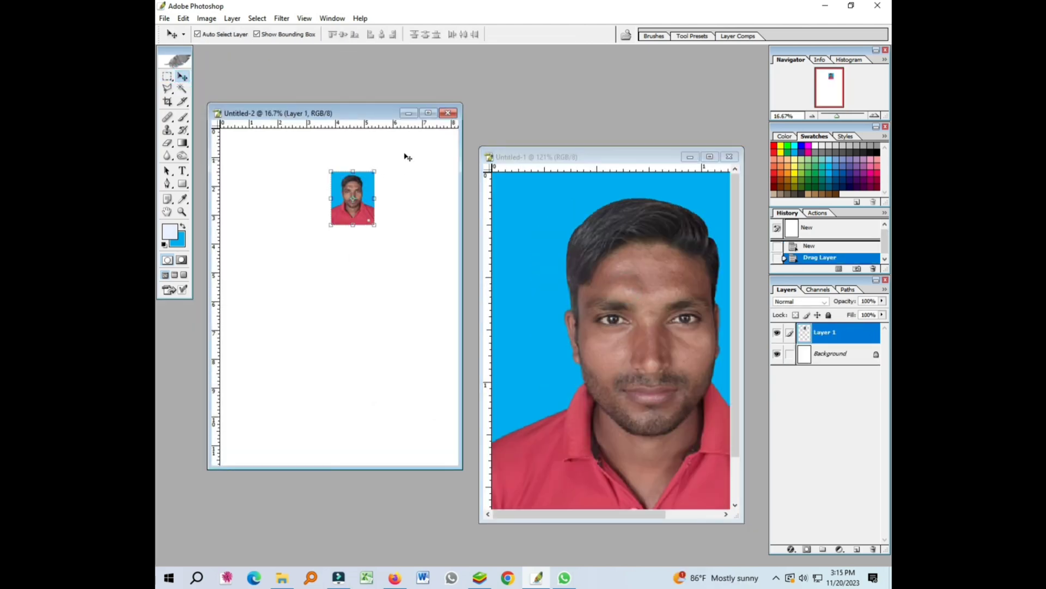
{"action": "left_click", "coordinate": [429, 114]}
{"action": "key", "text": "ctrl+0"}
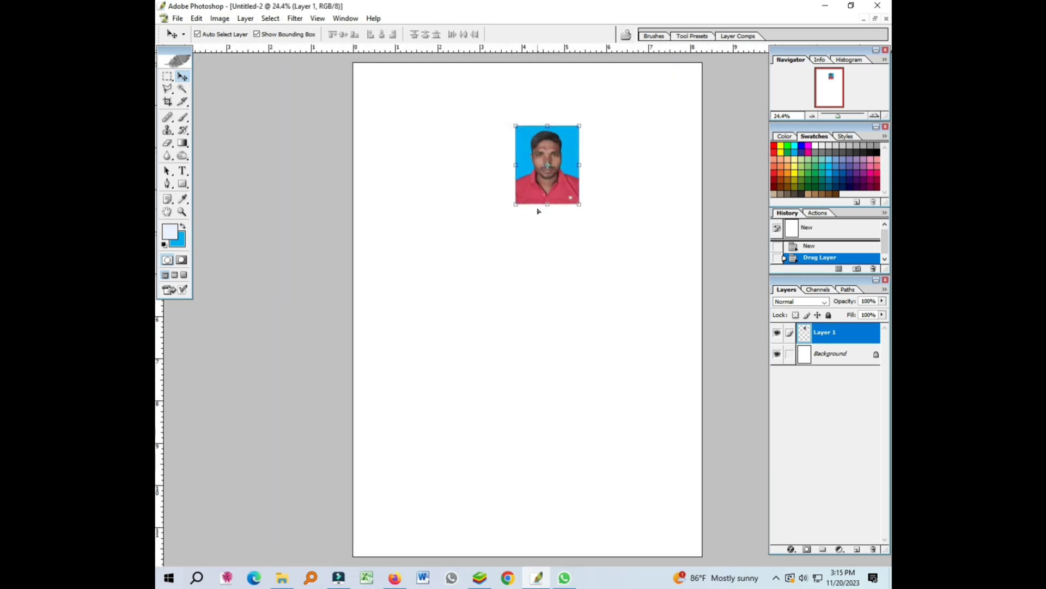
{"action": "left_click_drag", "start_coordinate": [547, 188], "coordinate": [386, 124]}
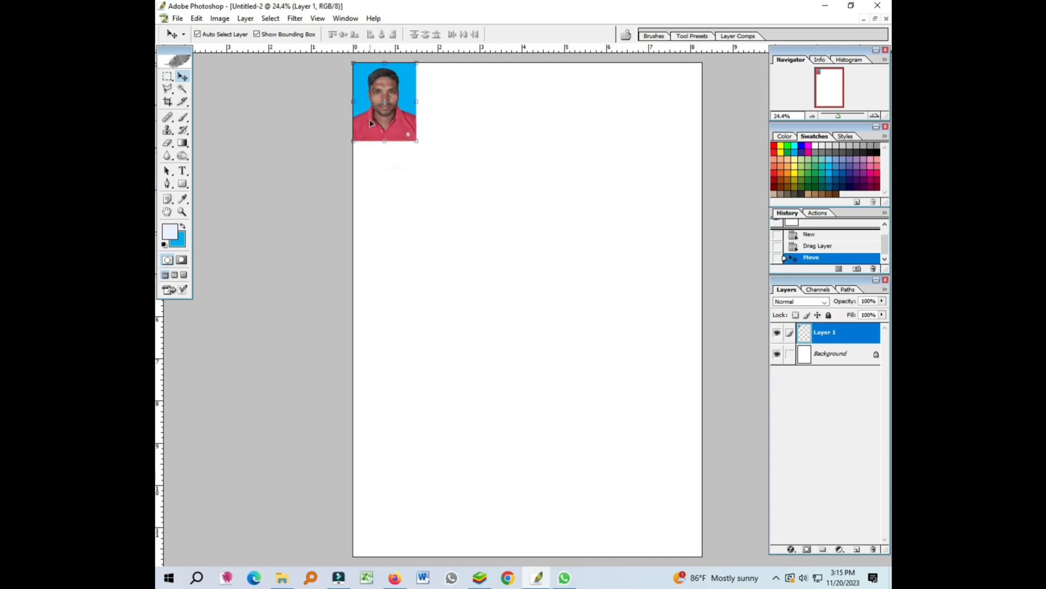
- Duplicate the photo into a row of five along the page's upper edge, nudging the last two copies slightly left
{"action": "left_click_drag", "start_coordinate": [372, 122], "coordinate": [653, 127]}
{"action": "left_click", "coordinate": [588, 122]}
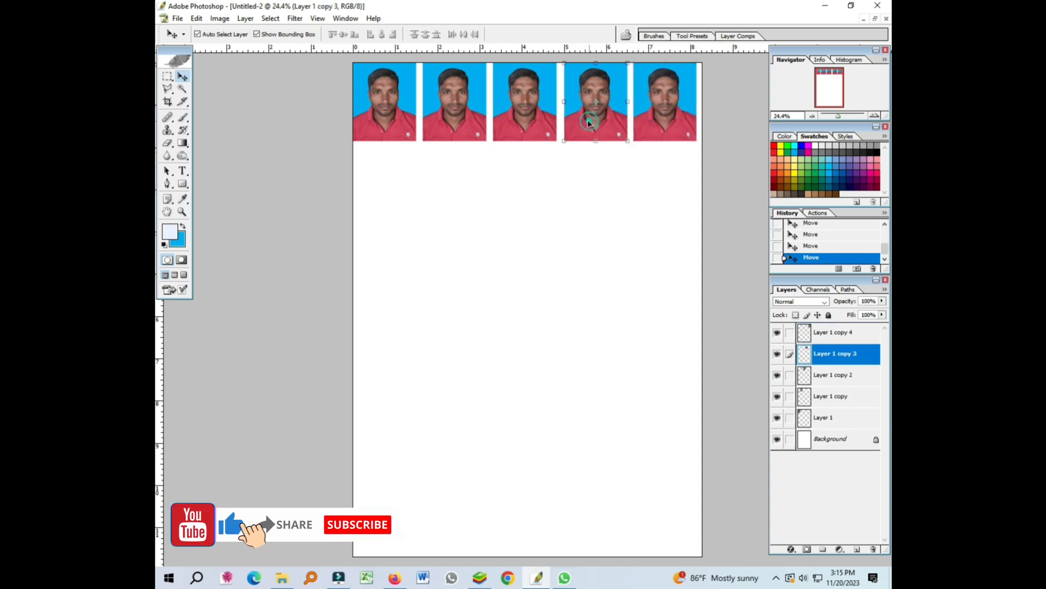
{"action": "key", "text": "Left"}
{"action": "key", "text": "Left"}
{"action": "key", "text": "Left"}
{"action": "key", "text": "Left"}
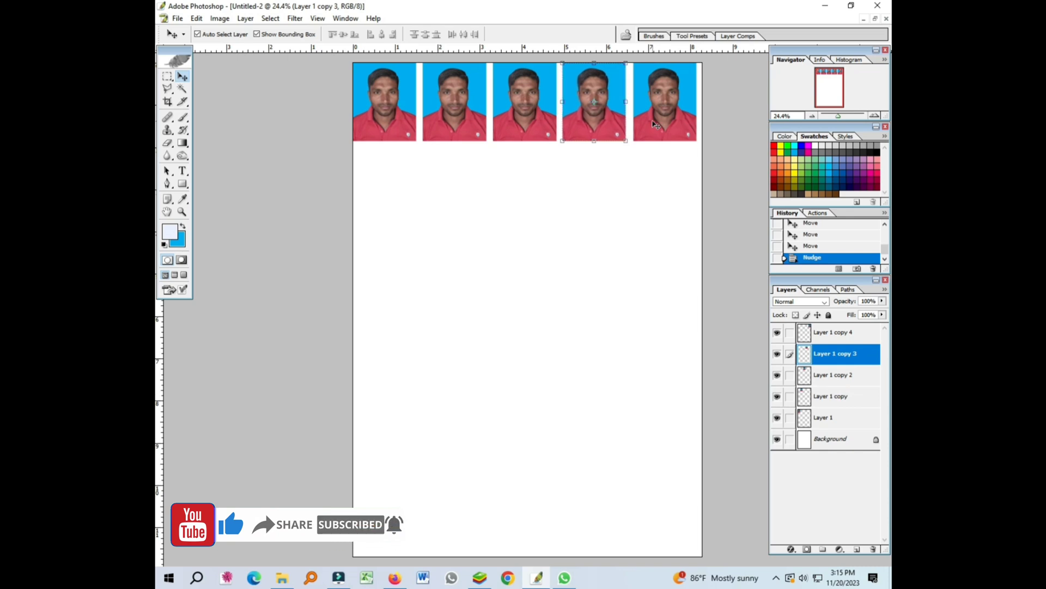
{"action": "left_click", "coordinate": [656, 125]}
{"action": "key", "text": "Left"}
{"action": "key", "text": "Left"}
{"action": "key", "text": "Left"}
{"action": "key", "text": "Left"}
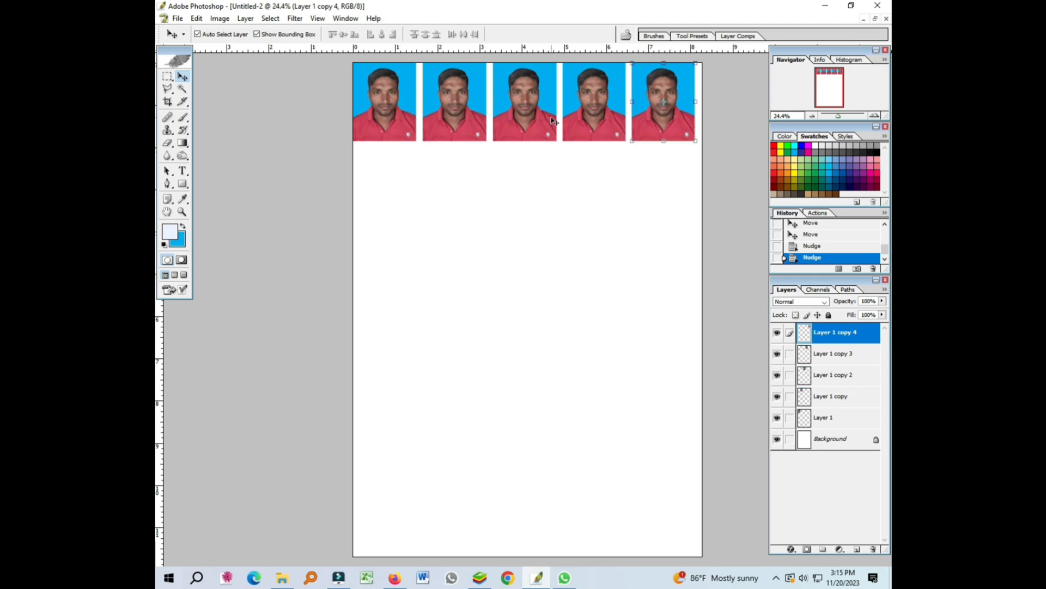
- Merge the five photo layers down into a single row layer
{"action": "key", "text": "ctrl+e"}
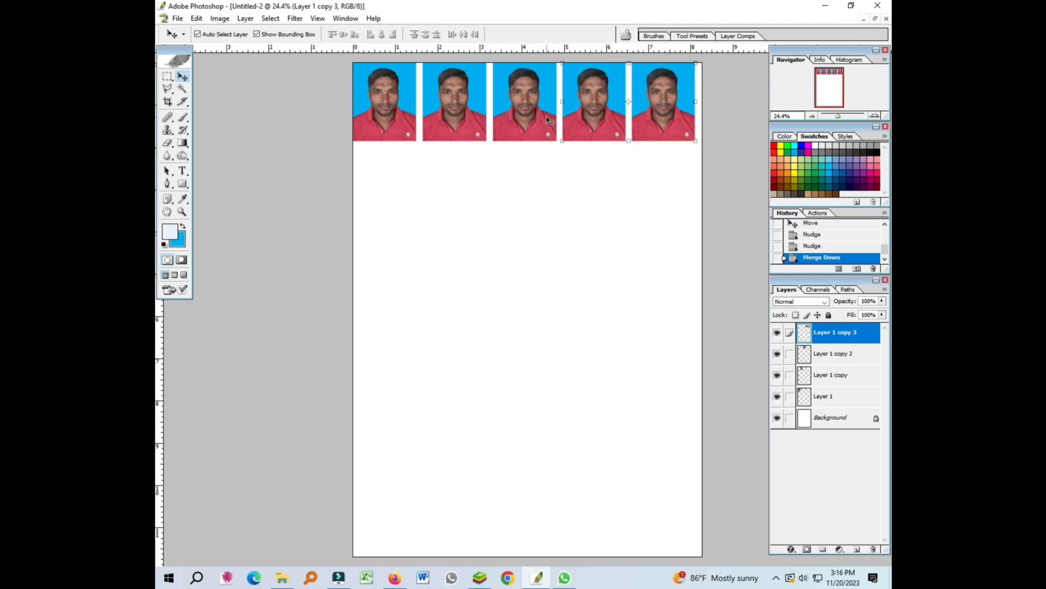
{"action": "key", "text": "ctrl+e"}
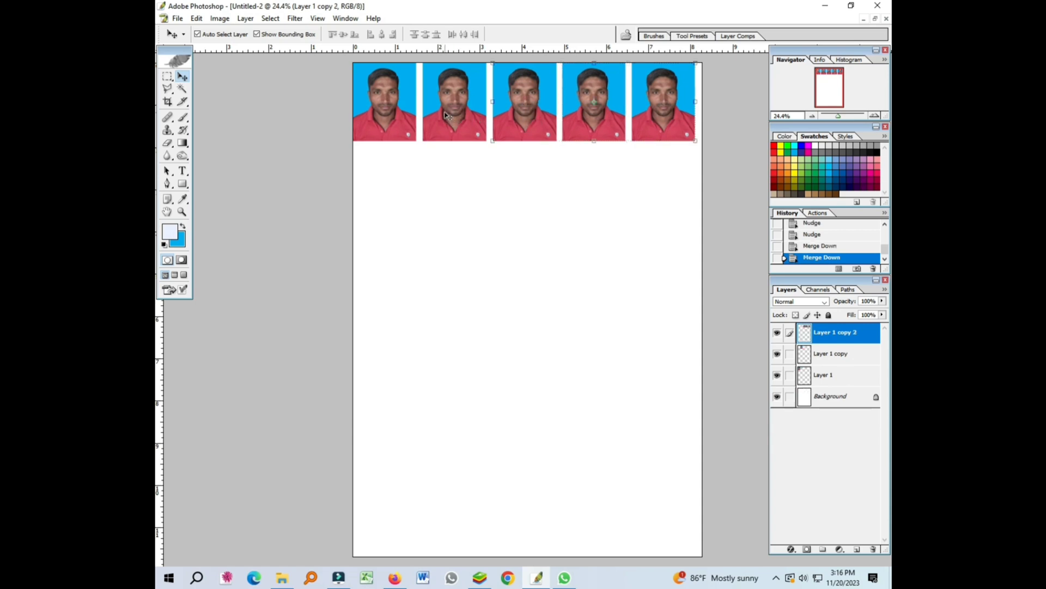
{"action": "key", "text": "ctrl+e"}
{"action": "key", "text": "ctrl+e"}
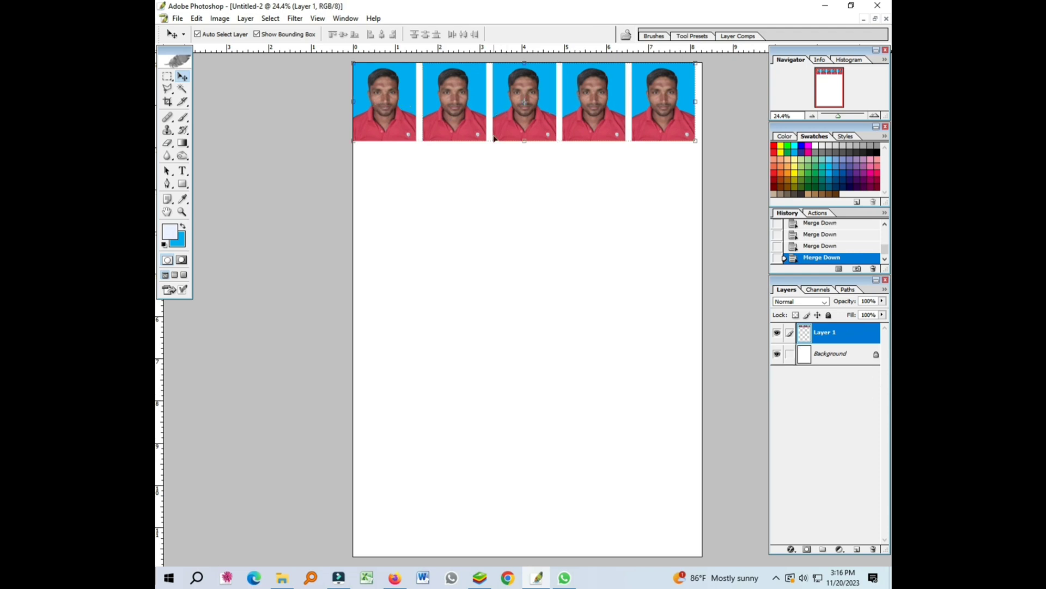
- Duplicate the merged row five times down the page to make six rows, nudging the lowest row slightly up
{"action": "left_click", "coordinate": [425, 34]}
{"action": "left_click_drag", "start_coordinate": [534, 113], "coordinate": [532, 467]}
{"action": "scroll", "coordinate": [531, 468], "scroll_direction": "up", "scroll_amount": 1}
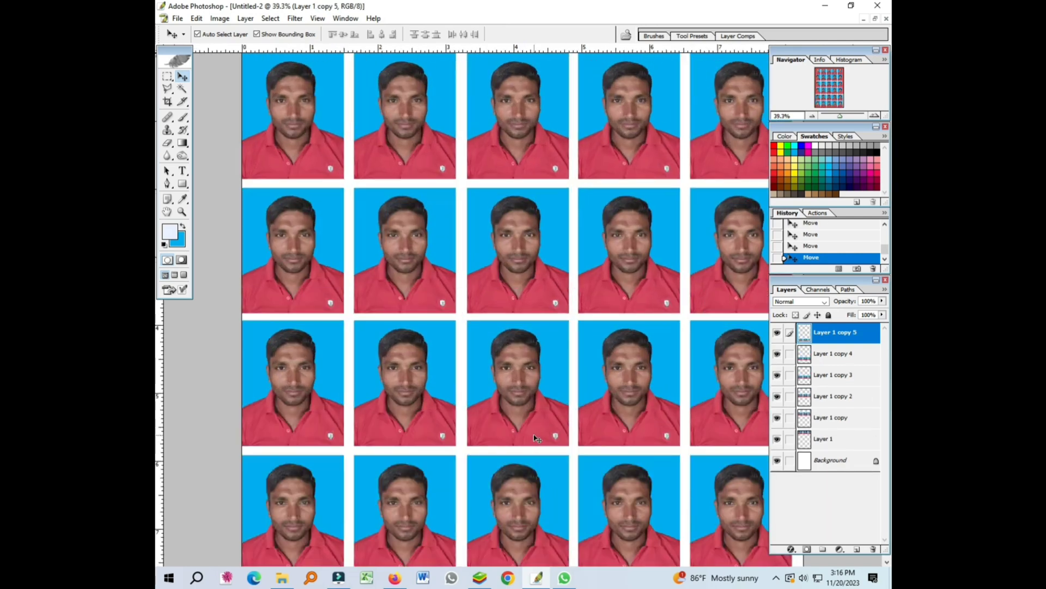
{"action": "scroll", "coordinate": [529, 434], "scroll_direction": "down", "scroll_amount": 2}
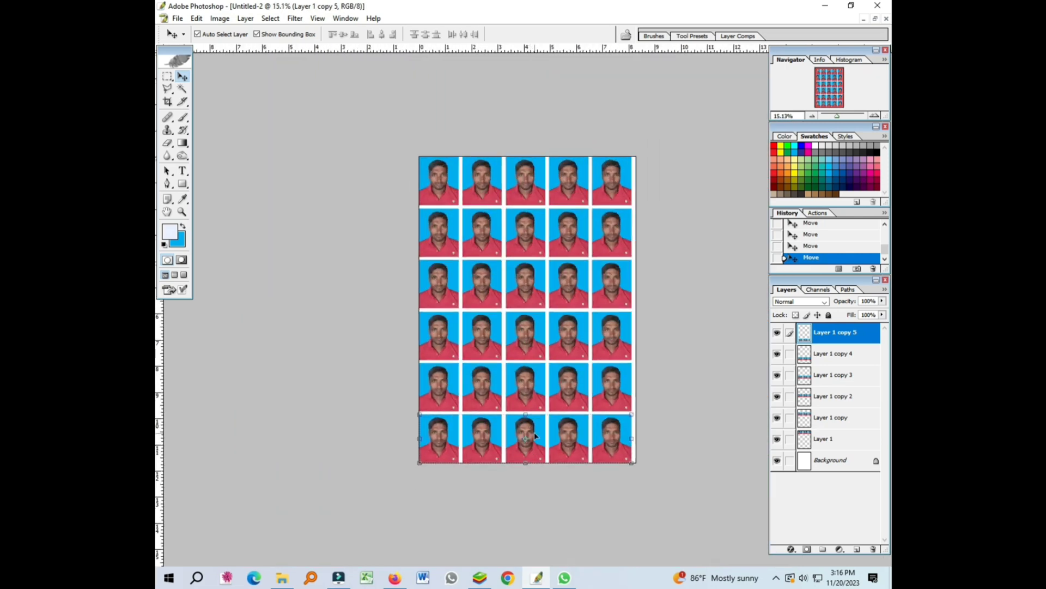
{"action": "key", "text": "shift+Up"}
{"action": "left_click", "coordinate": [529, 386]}
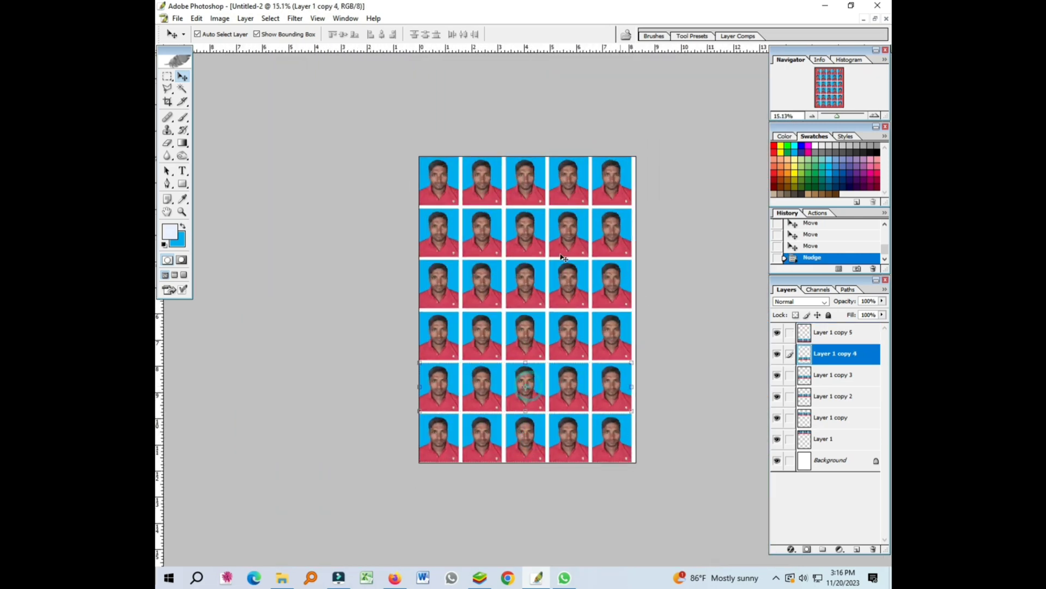
- Minimize Photoshop and the browser and close the Downloads folder to return to the desktop
{"action": "left_click", "coordinate": [875, 19]}
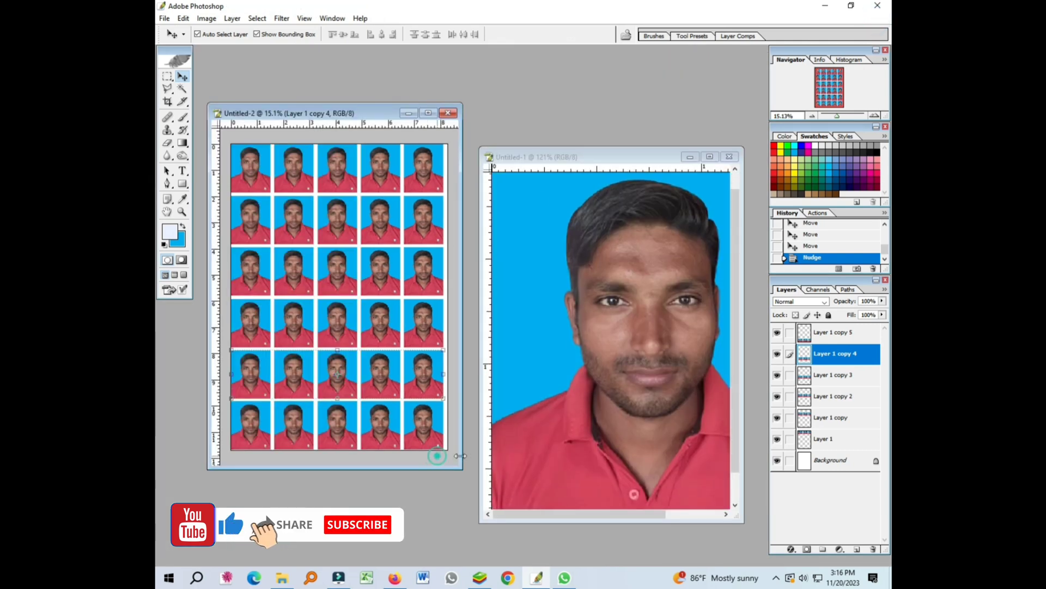
{"action": "left_click", "coordinate": [668, 372]}
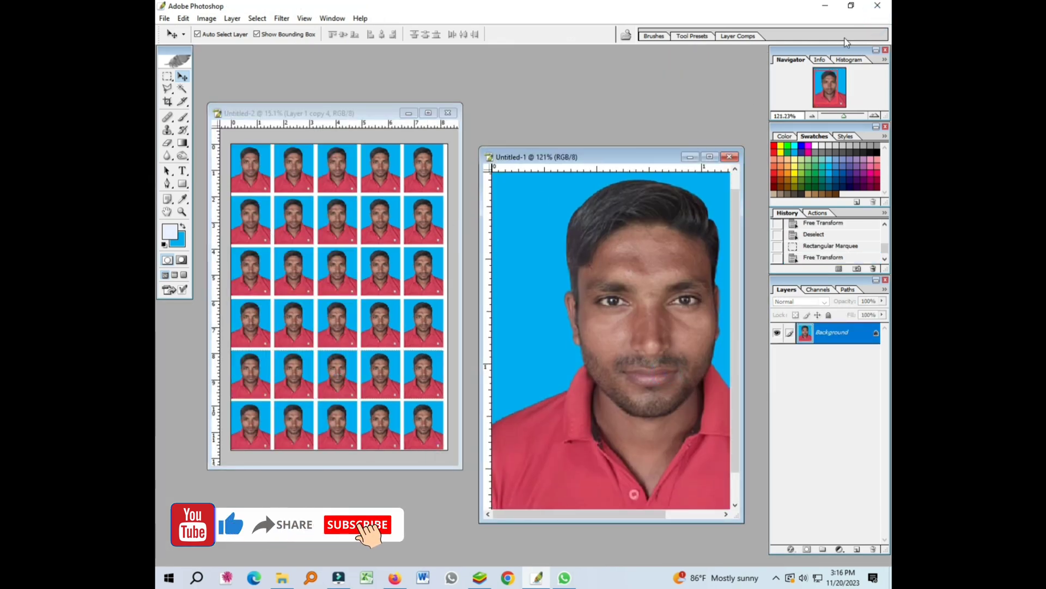
{"action": "left_click", "coordinate": [825, 6]}
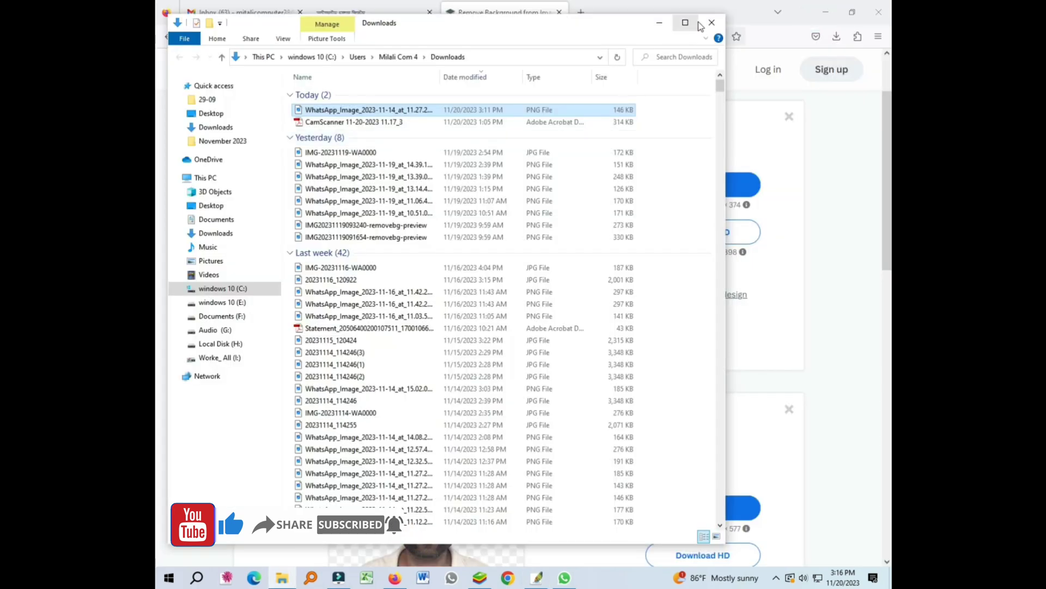
{"action": "left_click", "coordinate": [711, 22]}
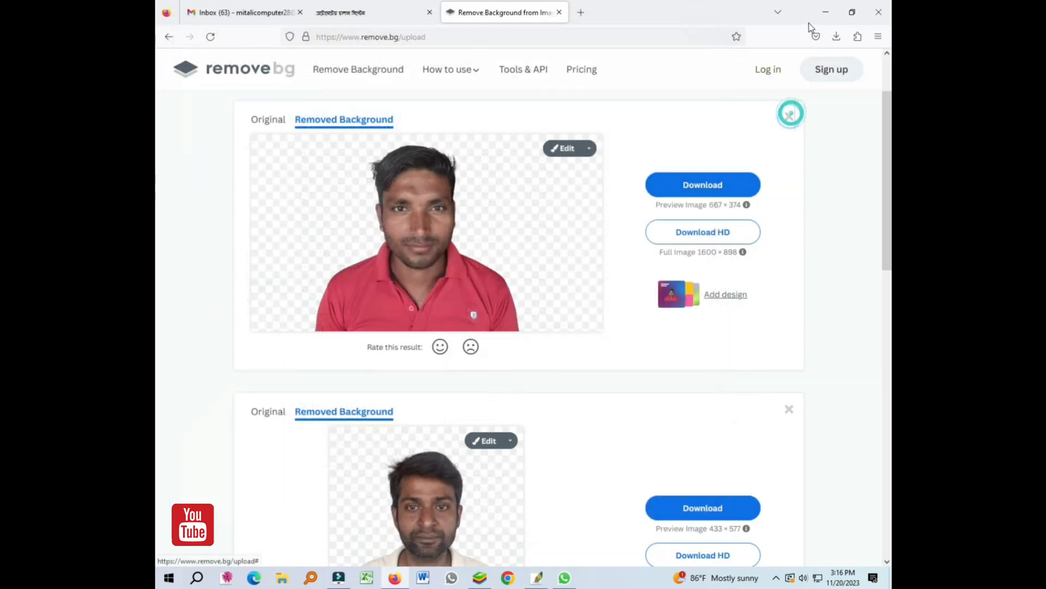
{"action": "left_click", "coordinate": [824, 12]}
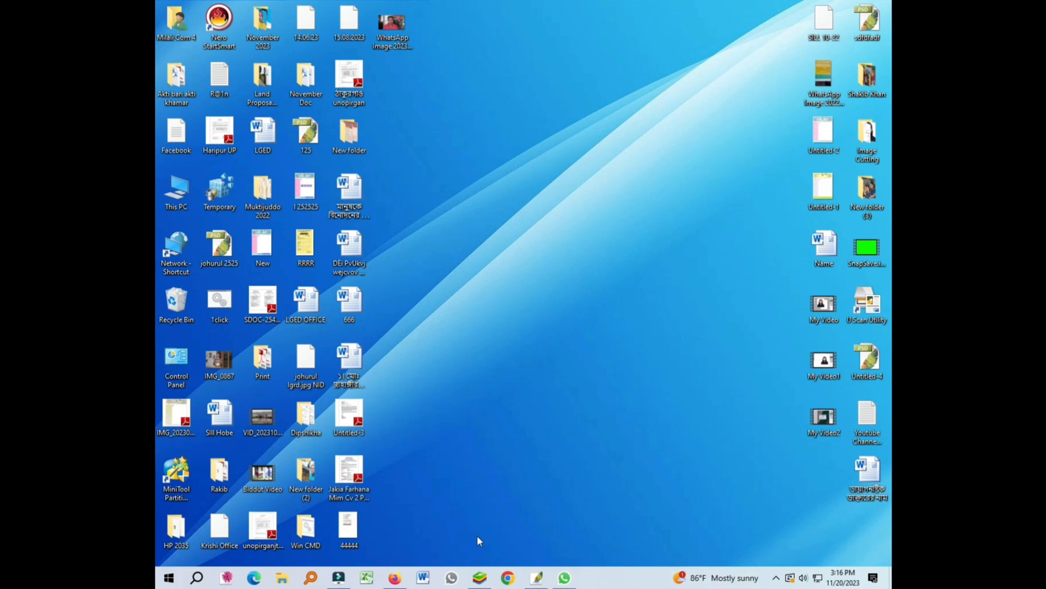
{"action": "right_click", "coordinate": [553, 268]}
{"action": "left_click", "coordinate": [730, 347]}
{"action": "left_click", "coordinate": [776, 579]}
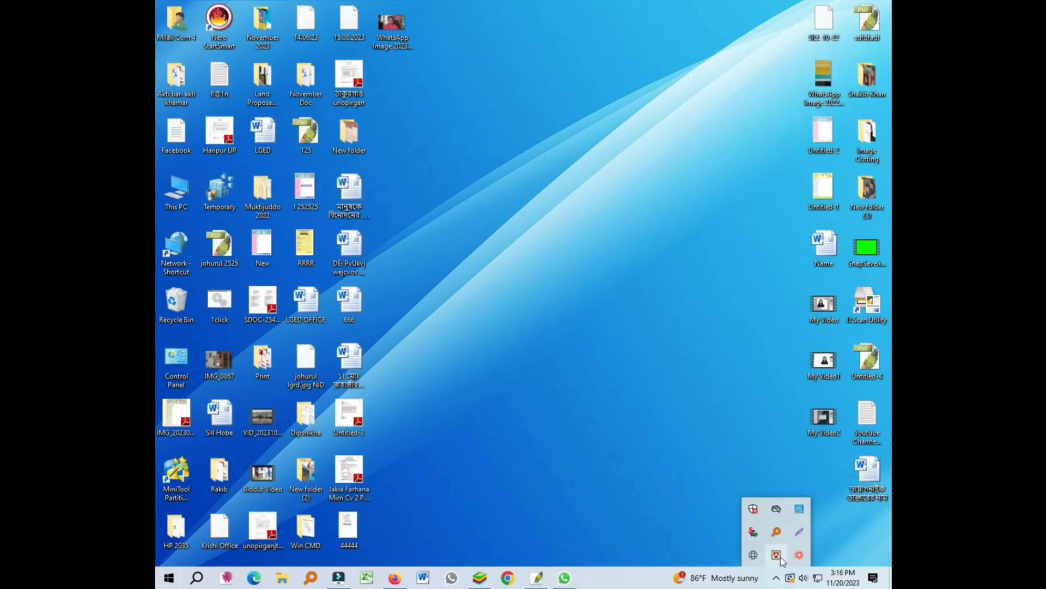